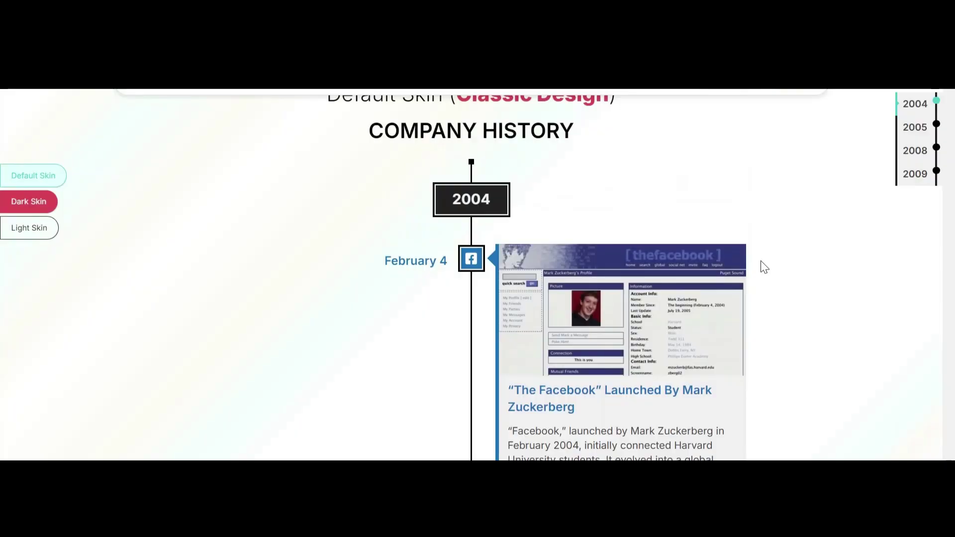
# Look through the Company History demo timeline in the classic default skin, from the 2004 story to the 2008 story.
pyautogui.scroll(-5, 760, 261)
pyautogui.scroll(-2, 760, 261)
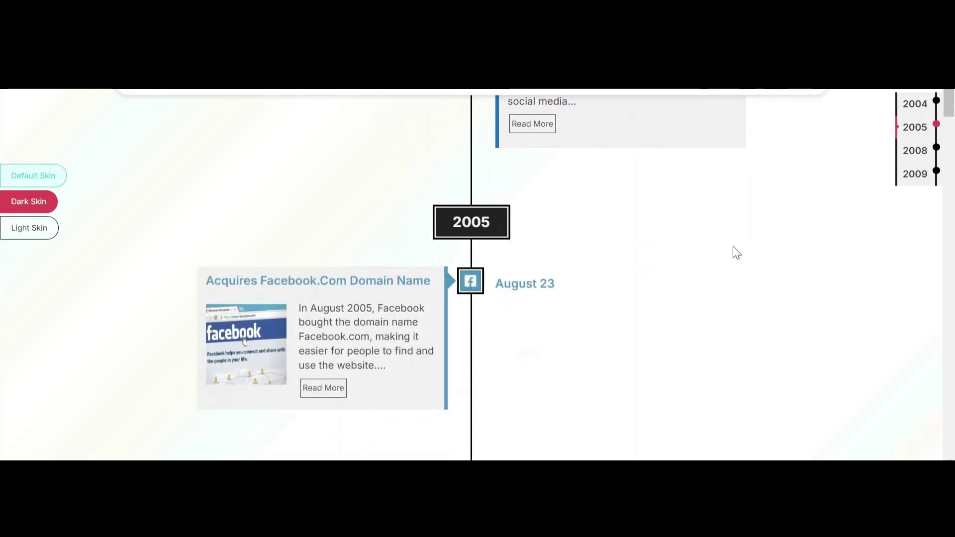
pyautogui.scroll(-3, 733, 248)
pyautogui.scroll(-7, 730, 248)
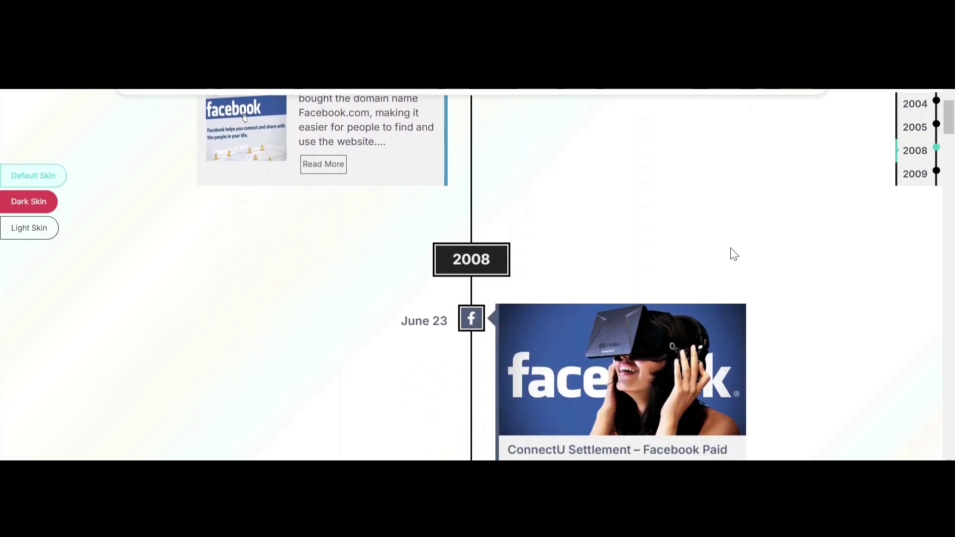
pyautogui.scroll(-6, 727, 249)
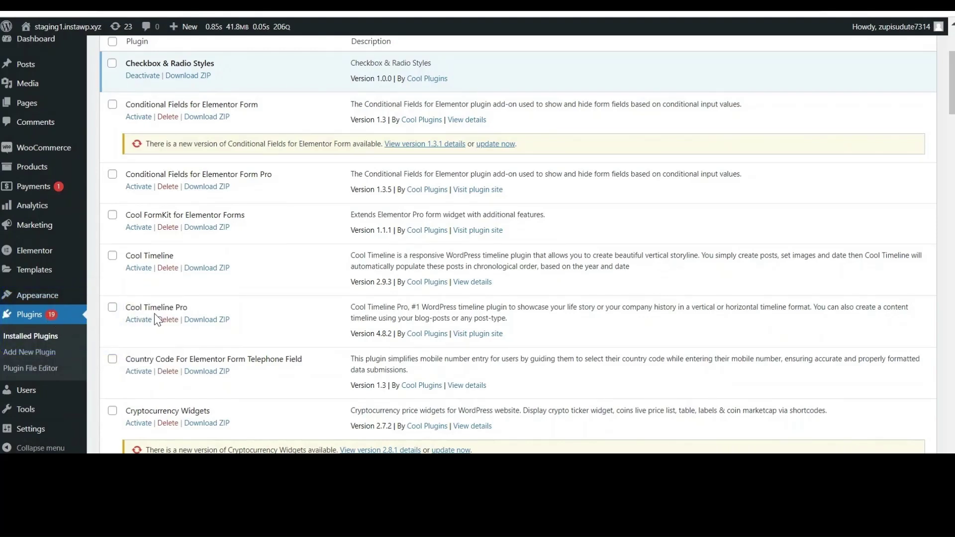
# Activate the Cool Timeline plugin and review its Classic Timeline Shortcode getting-started instructions.
pyautogui.click(146, 271)
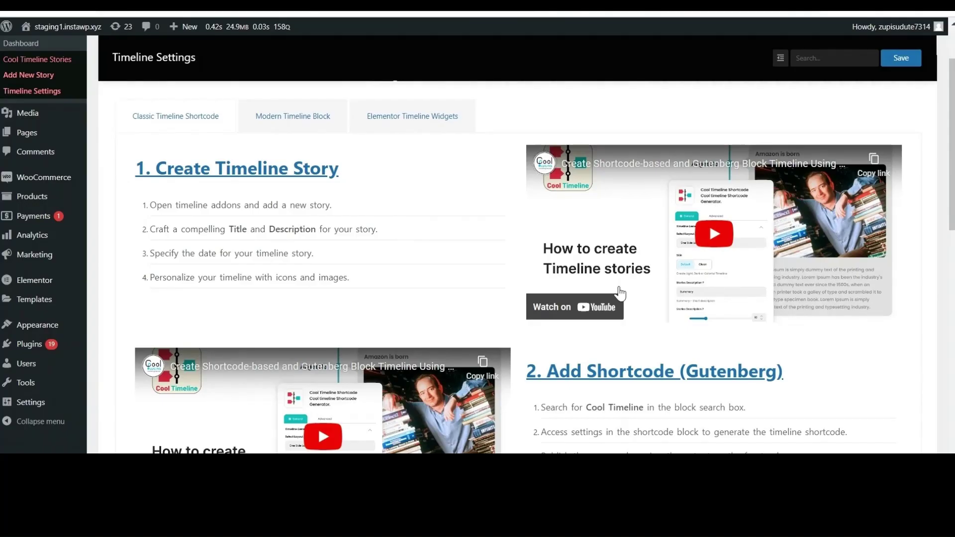
pyautogui.scroll(-2, 619, 293)
pyautogui.scroll(2, 620, 293)
pyautogui.scroll(-10, 620, 293)
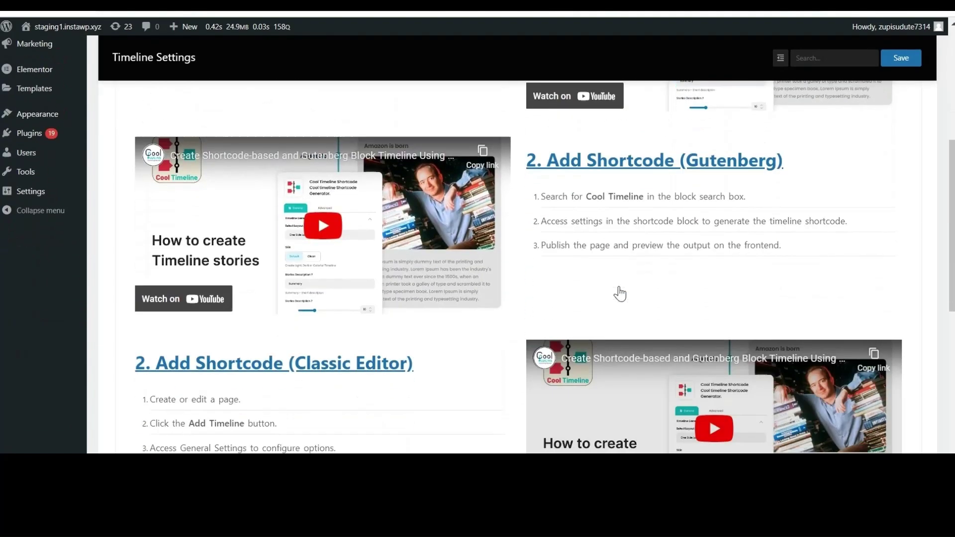
pyautogui.scroll(12, 619, 294)
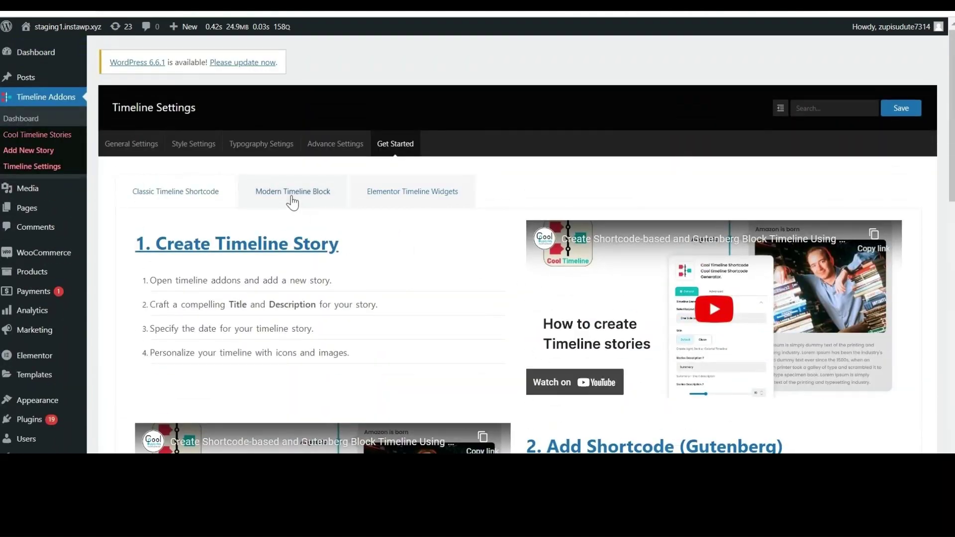
# Review the Modern Timeline Block getting-started instructions, including the advanced block settings.
pyautogui.click(292, 199)
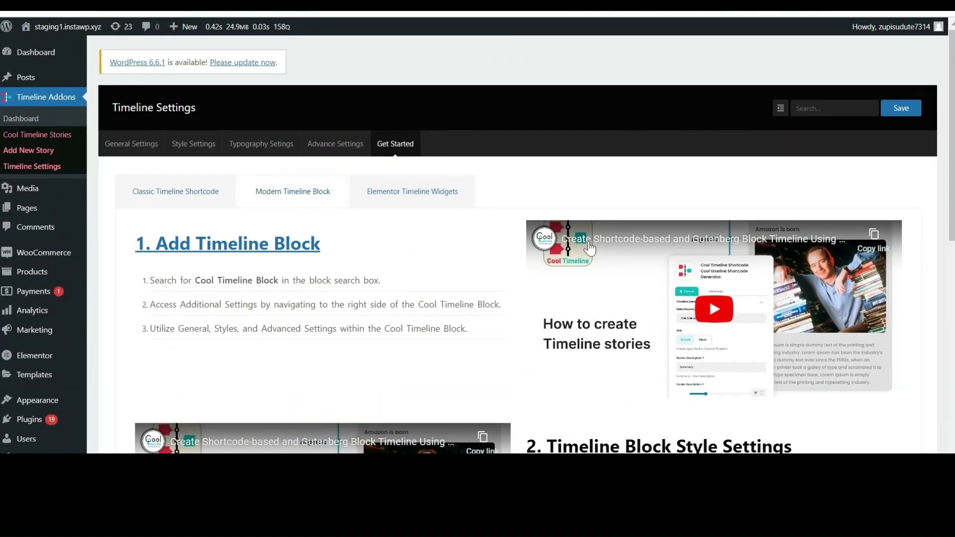
pyautogui.scroll(-9, 738, 316)
pyautogui.scroll(-2, 731, 318)
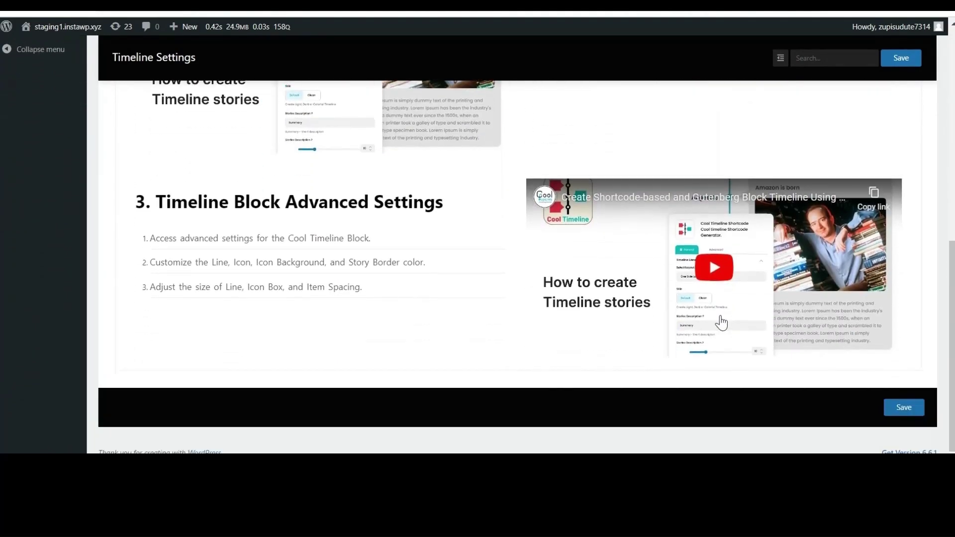
pyautogui.scroll(11, 594, 332)
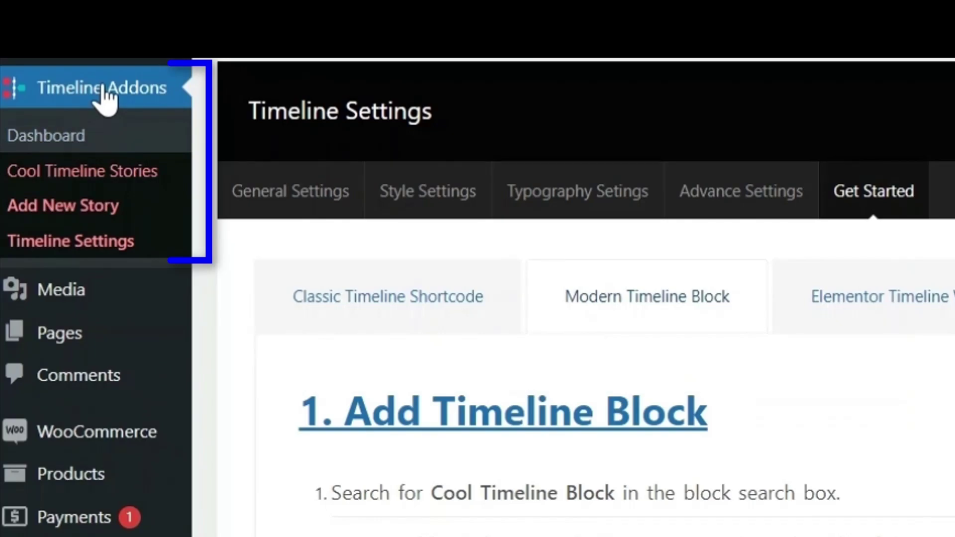
# Create a new timeline story titled "Amazon Founded" with a paragraph on Amazon's 1994 founding as an online bookstore in Bellevue, Washington.
pyautogui.click(91, 219)
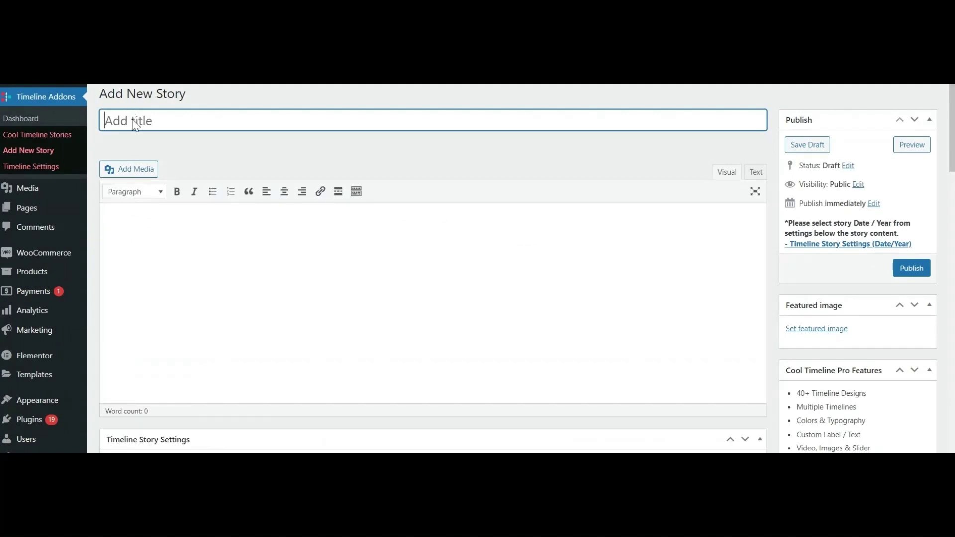
pyautogui.write('Amazon Founded')
pyautogui.click(160, 224)
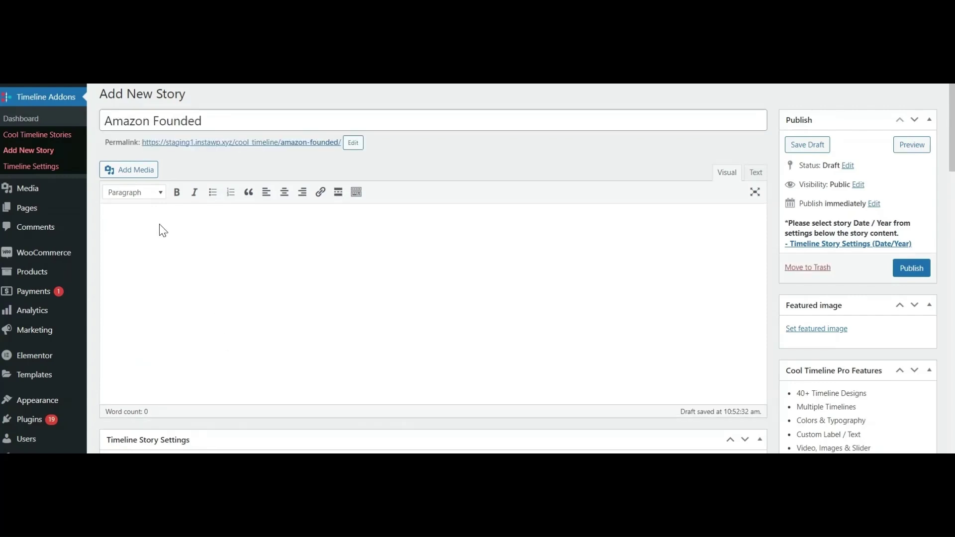
pyautogui.write('Amazon, founded by Jeff Bezos on July 5, 1994, began as an online bookstore operating out of a garage in Bellevue, Washington. Originally named "Cadabra," the company quickly changed its name to Amazon, inspired by the vast South American river, symbolizing its potential to become a vast online marketplace.')
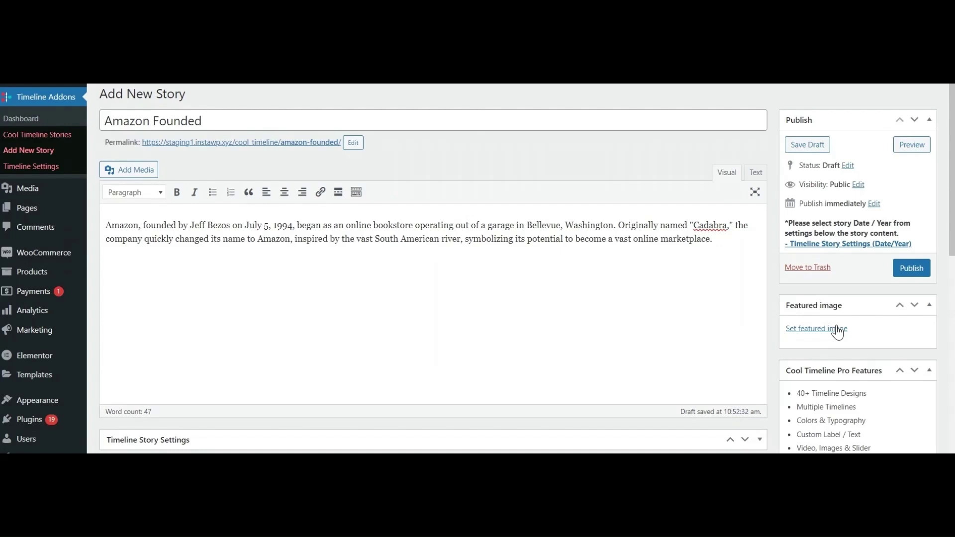
# Set Amazon-banner.png from the media library as the story's featured image.
pyautogui.click(838, 332)
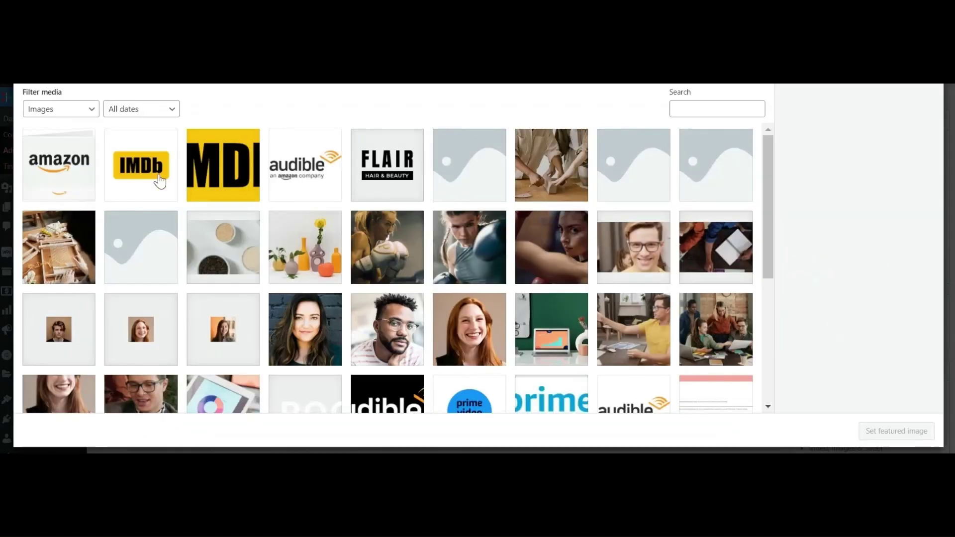
pyautogui.click(75, 167)
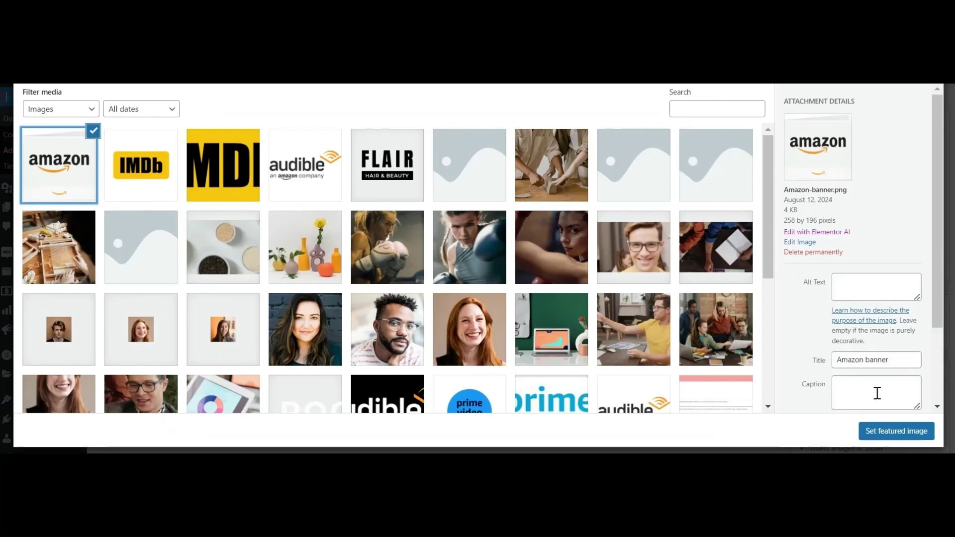
pyautogui.click(928, 431)
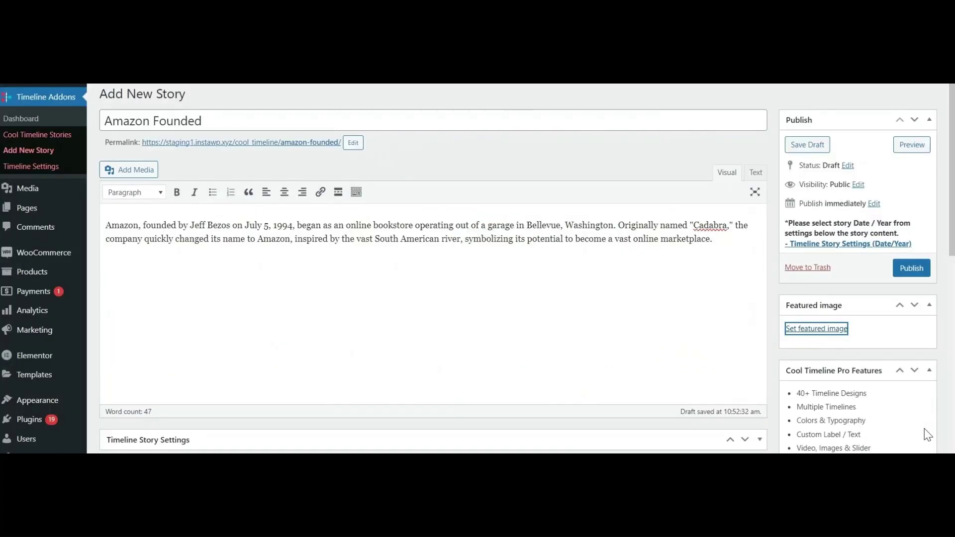
# Expand the Timeline Story Settings and set the story date to 08/08/2024 10:52 AM.
pyautogui.scroll(-6, 623, 330)
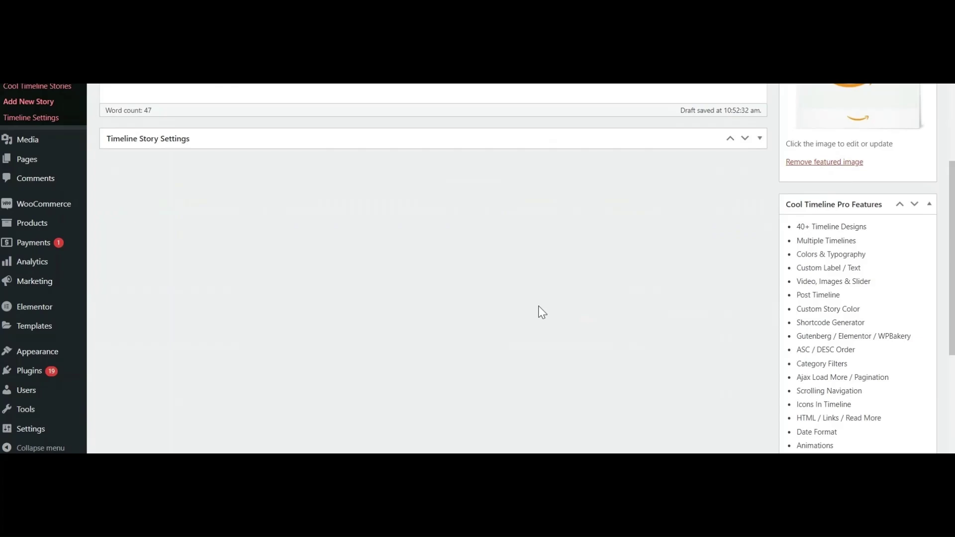
pyautogui.scroll(6, 541, 312)
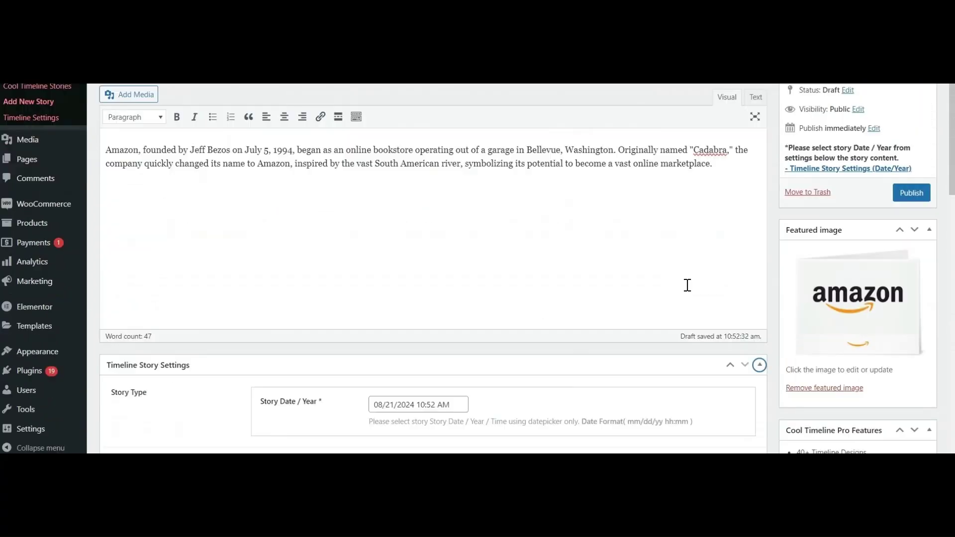
pyautogui.scroll(-2, 665, 286)
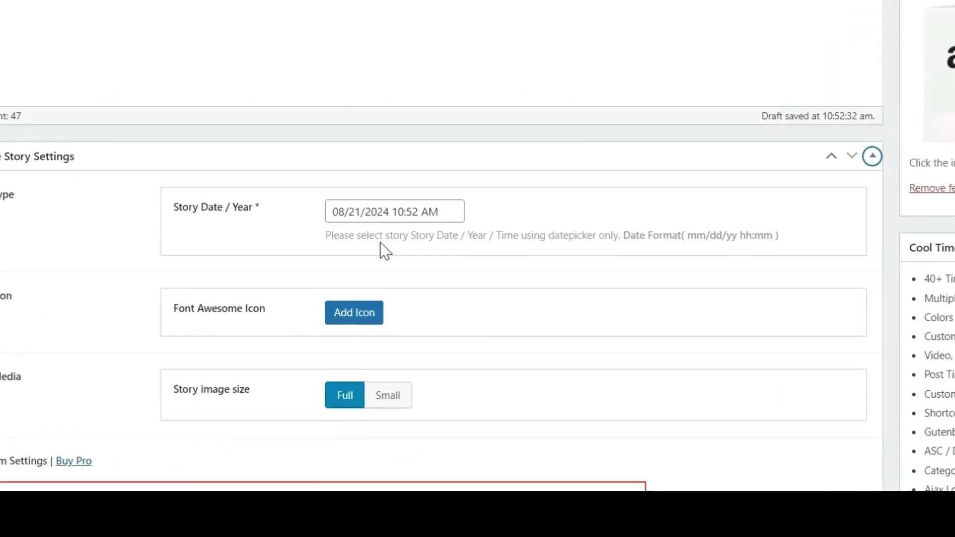
pyautogui.click(377, 211)
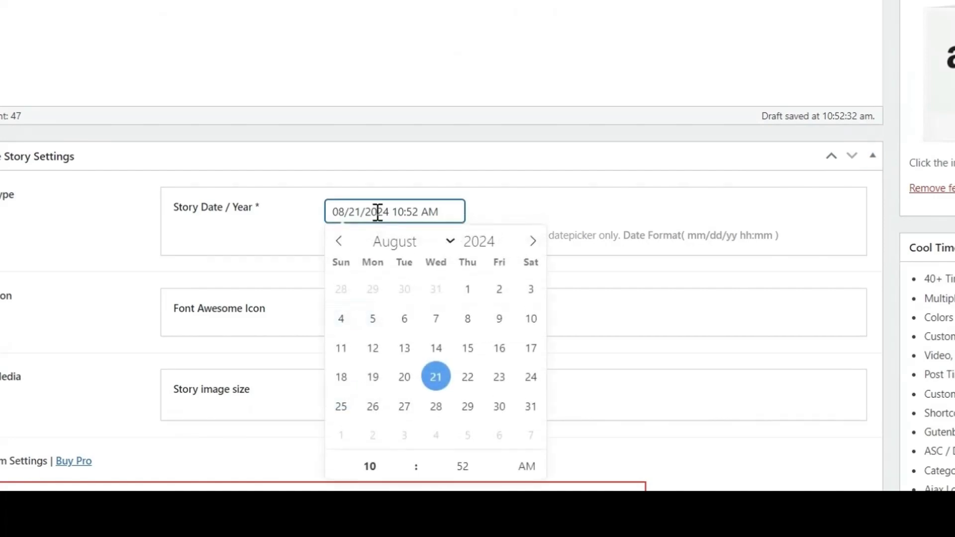
pyautogui.click(463, 330)
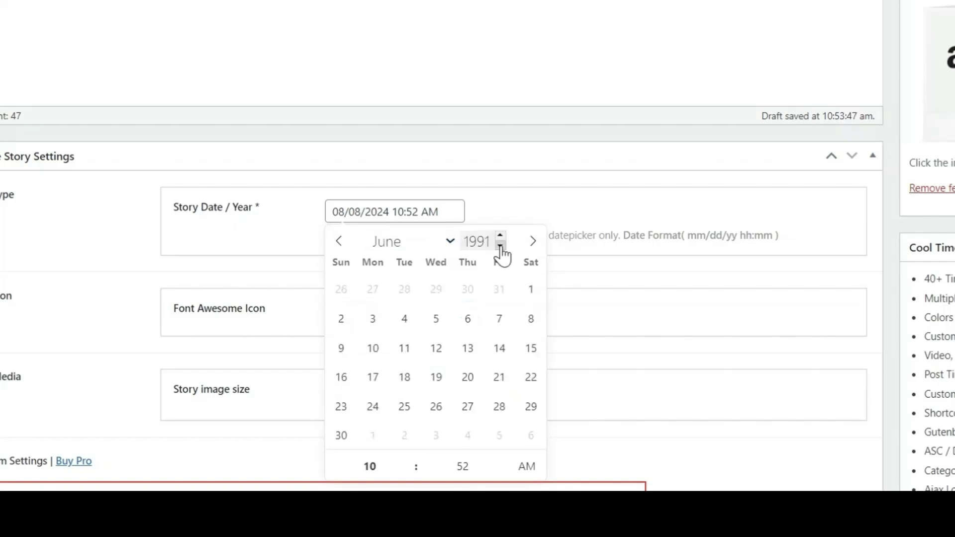
pyautogui.press('Escape')
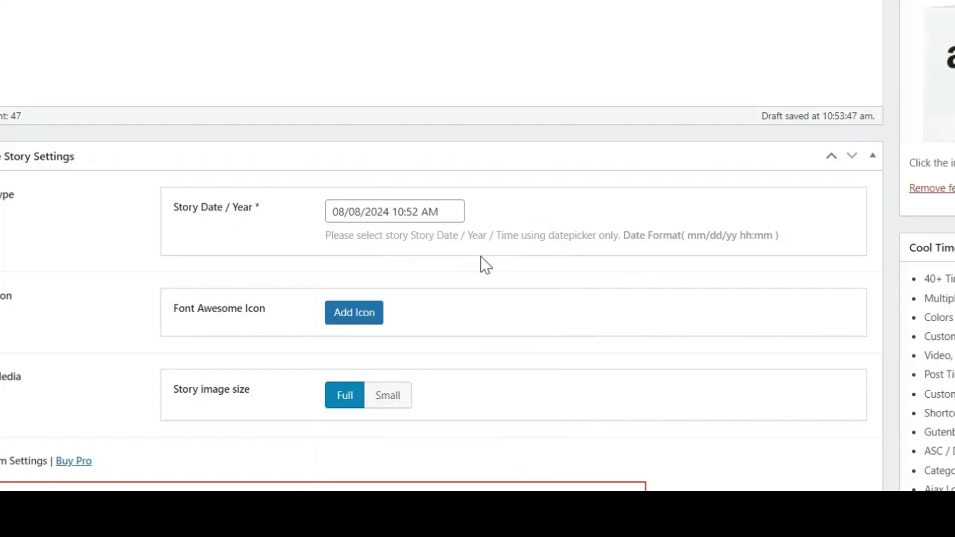
# Search the Font Awesome icons for "amazon" and assign the Amazon "a" icon to the story.
pyautogui.scroll(-2, 447, 270)
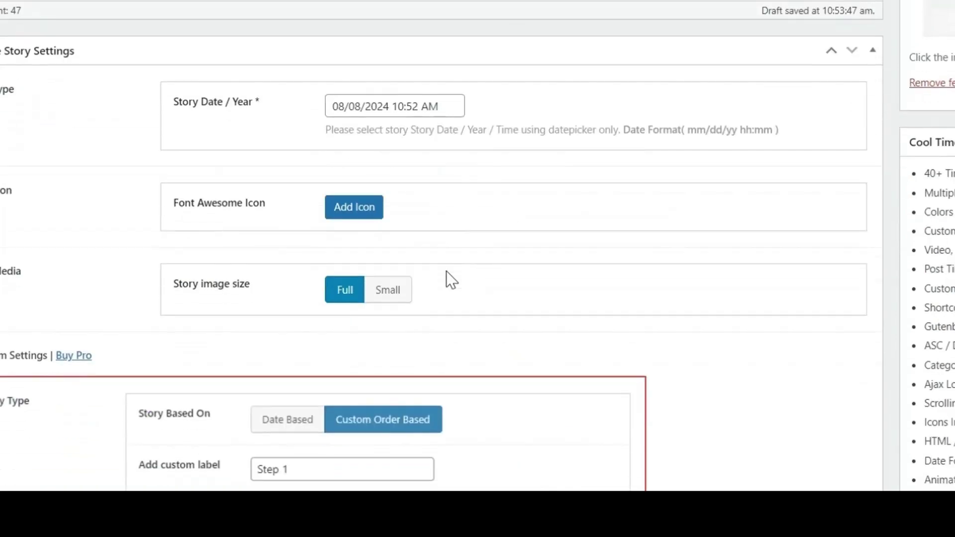
pyautogui.click(350, 215)
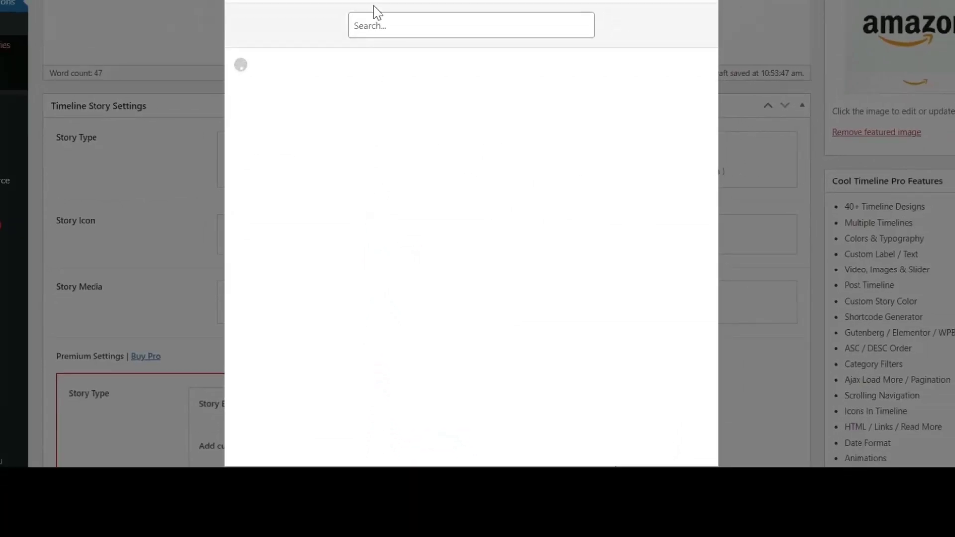
pyautogui.click(392, 31)
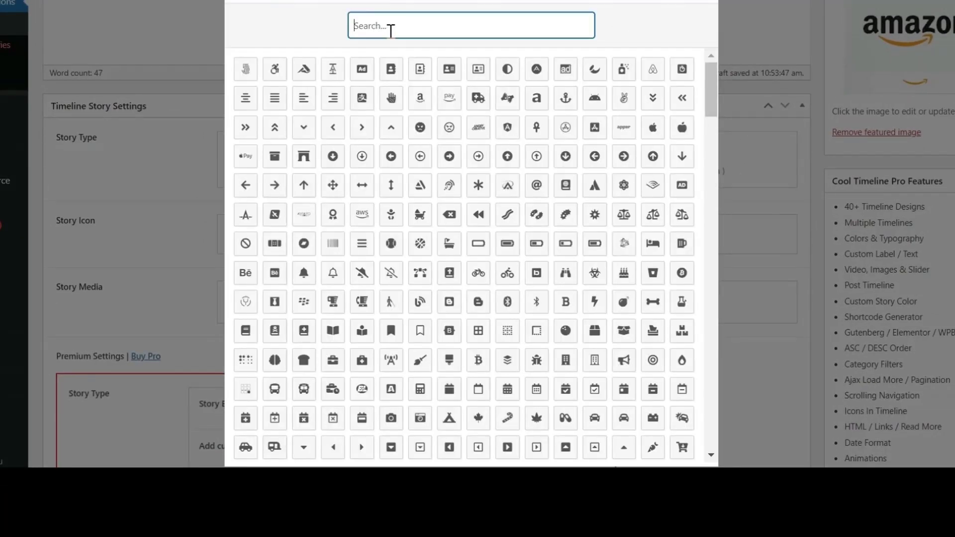
pyautogui.write('amaz')
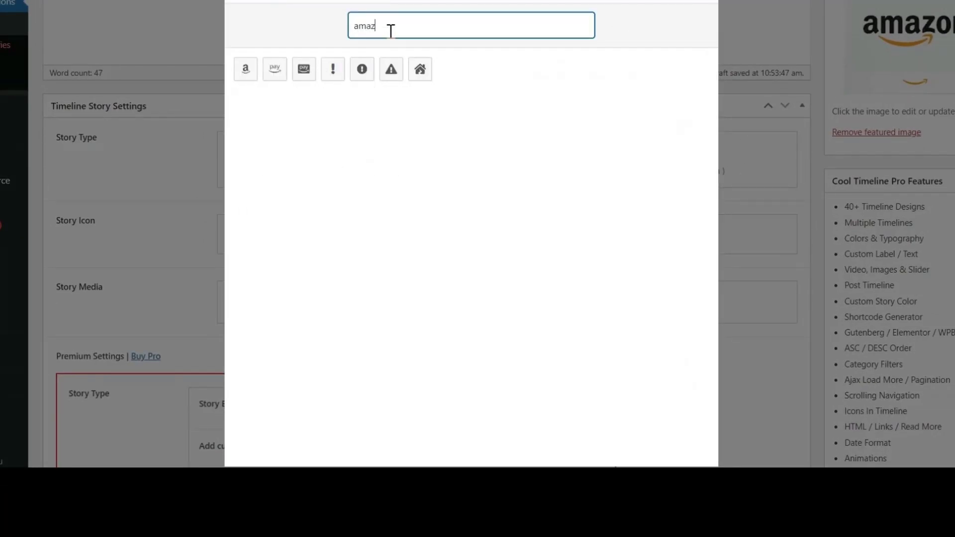
pyautogui.write('on')
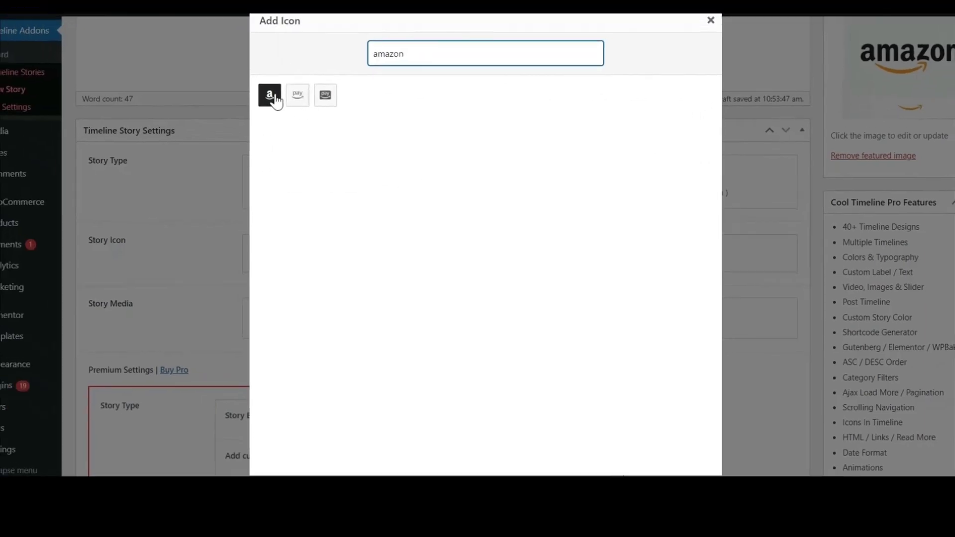
pyautogui.click(271, 95)
# Look over the premium story settings for type, media and icon, and publish the Amazon Founded story.
pyautogui.scroll(-2, 572, 328)
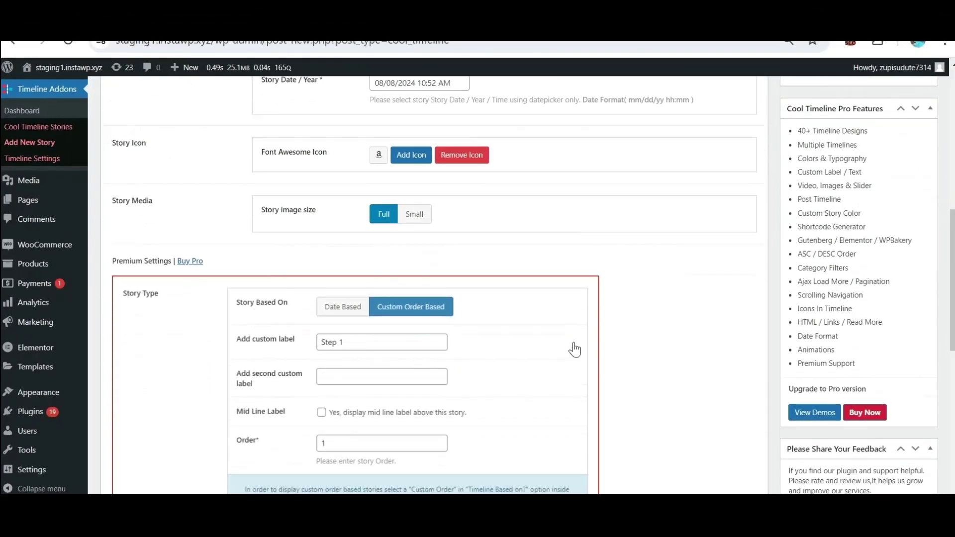
pyautogui.scroll(-1, 489, 240)
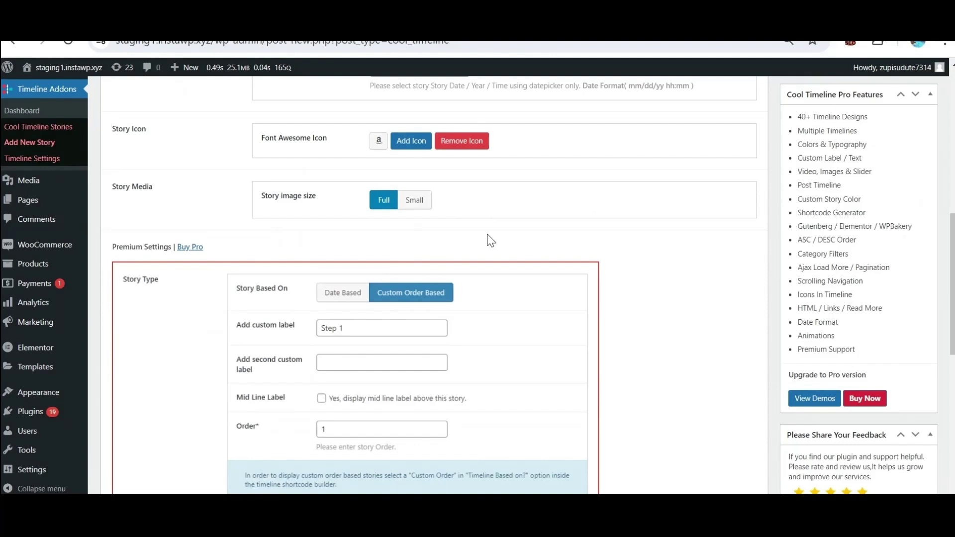
pyautogui.scroll(-5, 490, 242)
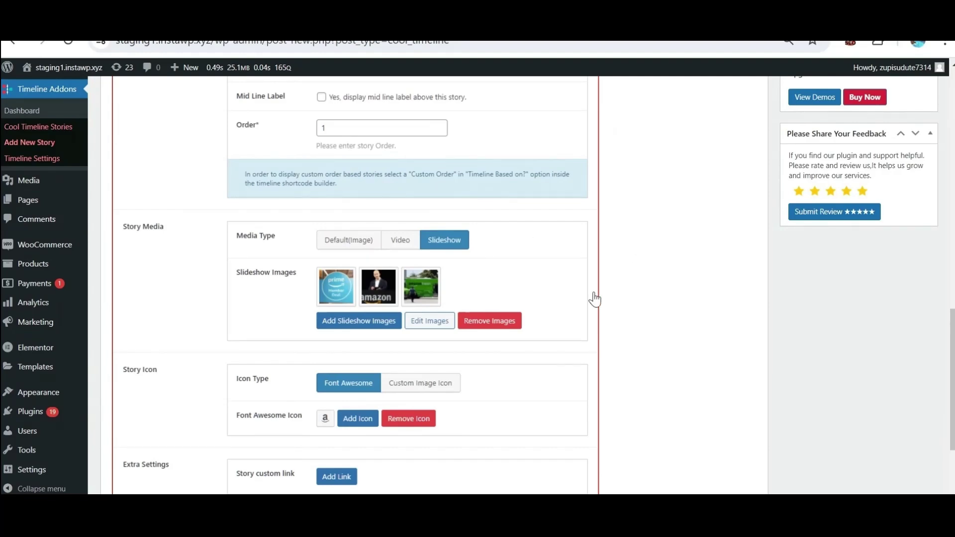
pyautogui.scroll(7, 595, 297)
pyautogui.scroll(5, 599, 297)
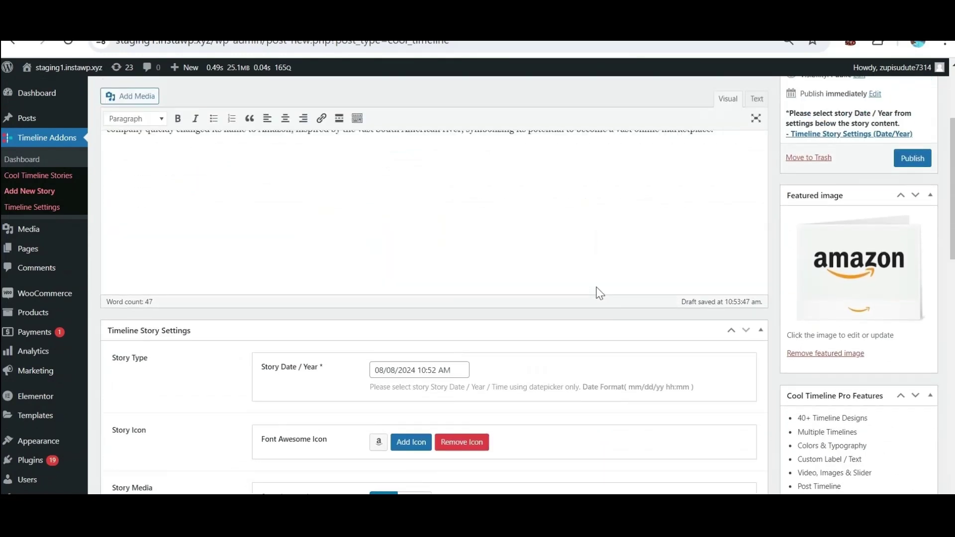
pyautogui.scroll(1, 639, 288)
pyautogui.click(917, 310)
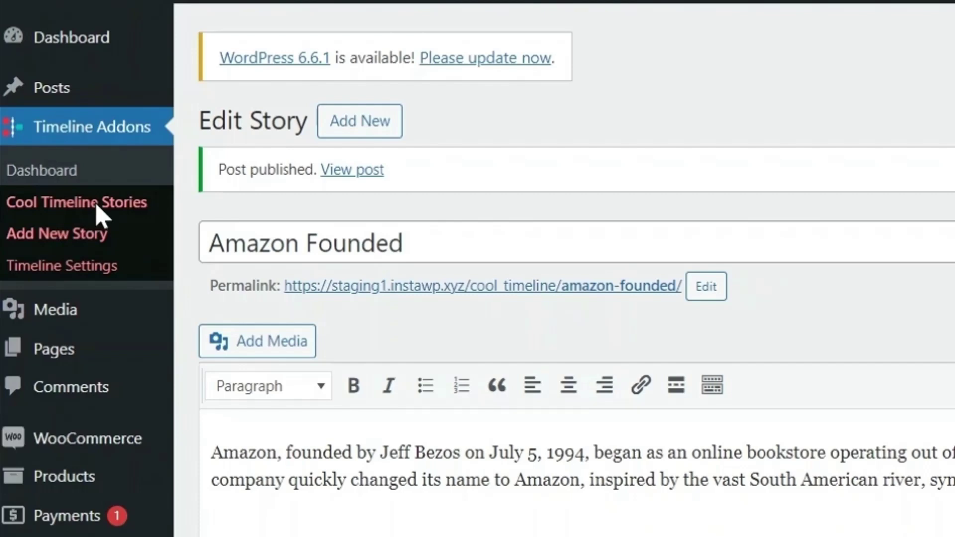
# Check the list of Cool Timeline stories and open the site's list of all pages.
pyautogui.click(97, 205)
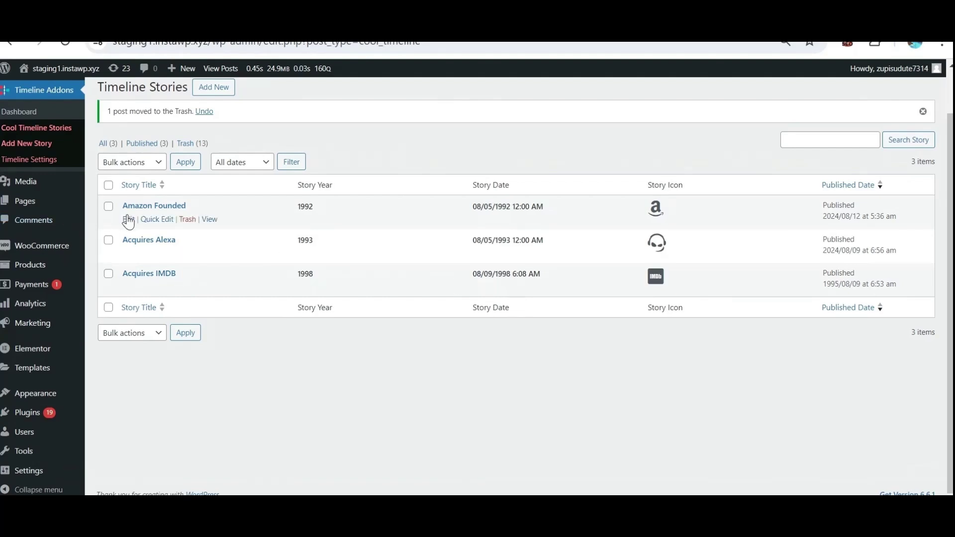
pyautogui.scroll(1, 182, 228)
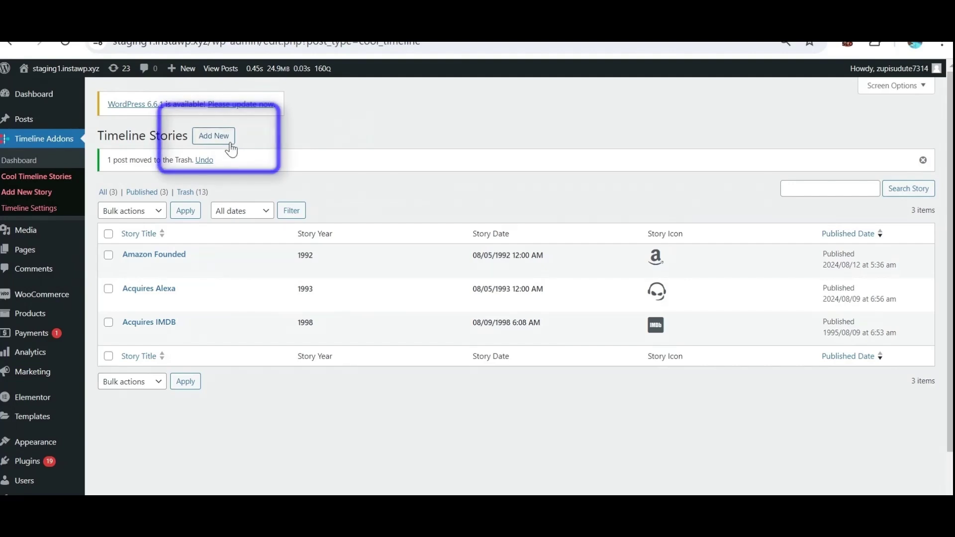
pyautogui.moveTo(28, 256)
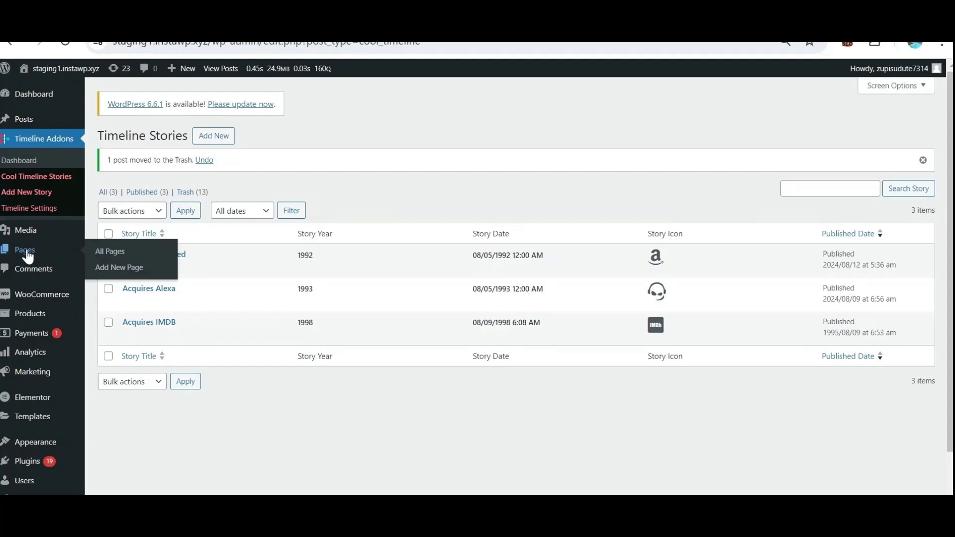
pyautogui.click(27, 255)
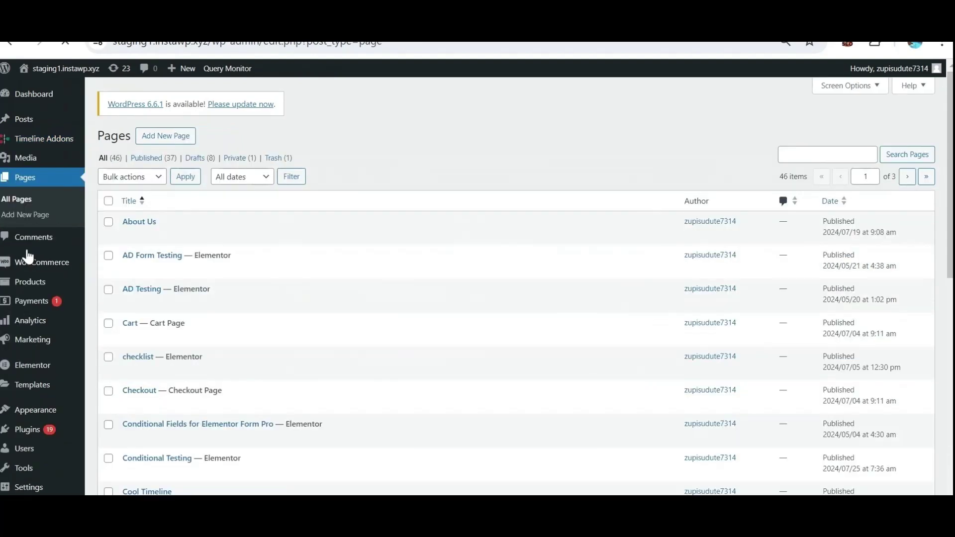
# Find the Cool Timeline page in the pages list and open it for editing.
pyautogui.scroll(-1, 159, 268)
pyautogui.scroll(-2, 160, 269)
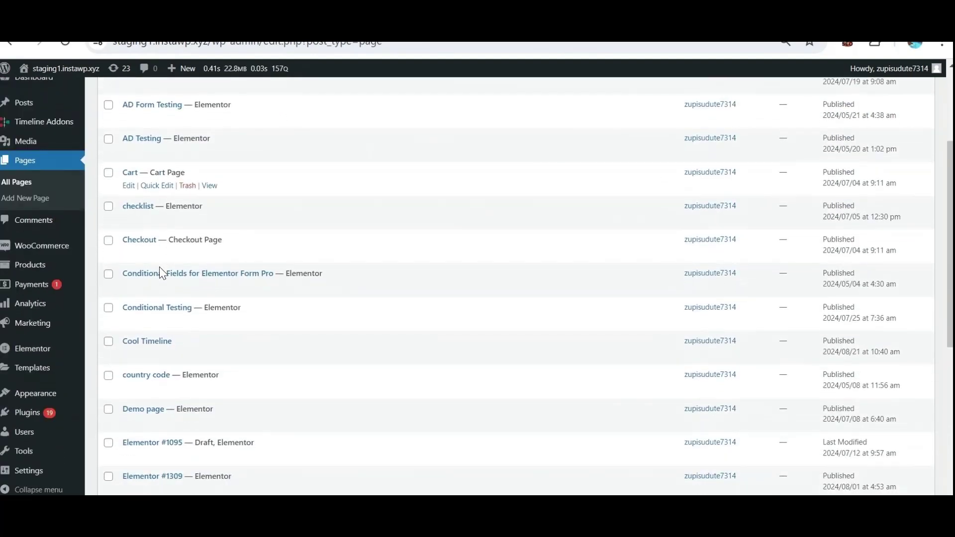
pyautogui.scroll(-3, 159, 269)
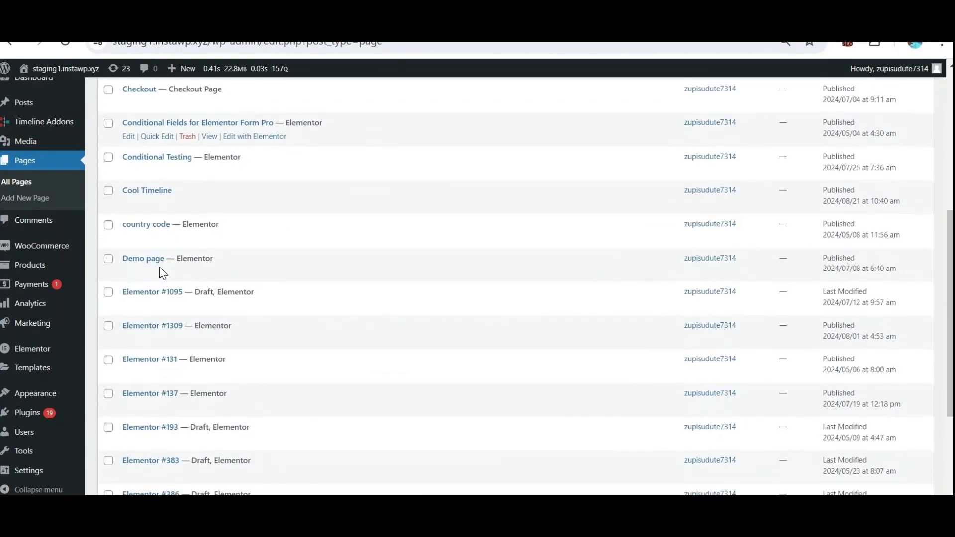
pyautogui.click(130, 205)
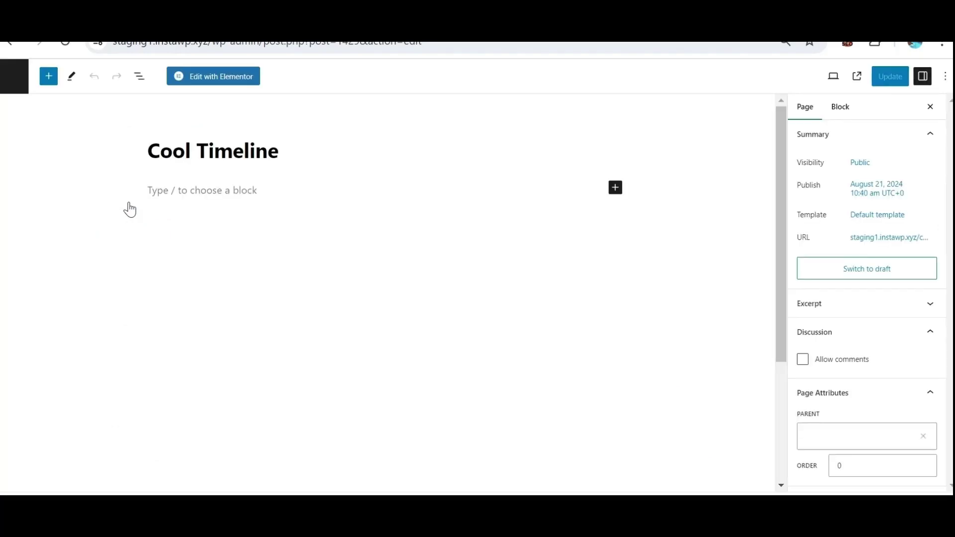
# Search the blocks for "timeline", insert the Cool Timeline Shortcode block into the page, and update the page.
pyautogui.click(617, 190)
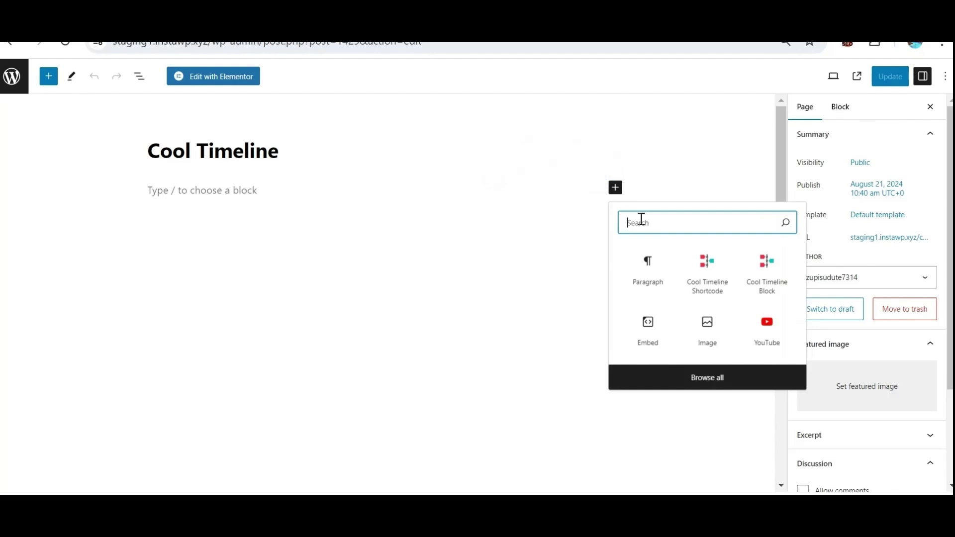
pyautogui.write('timeline')
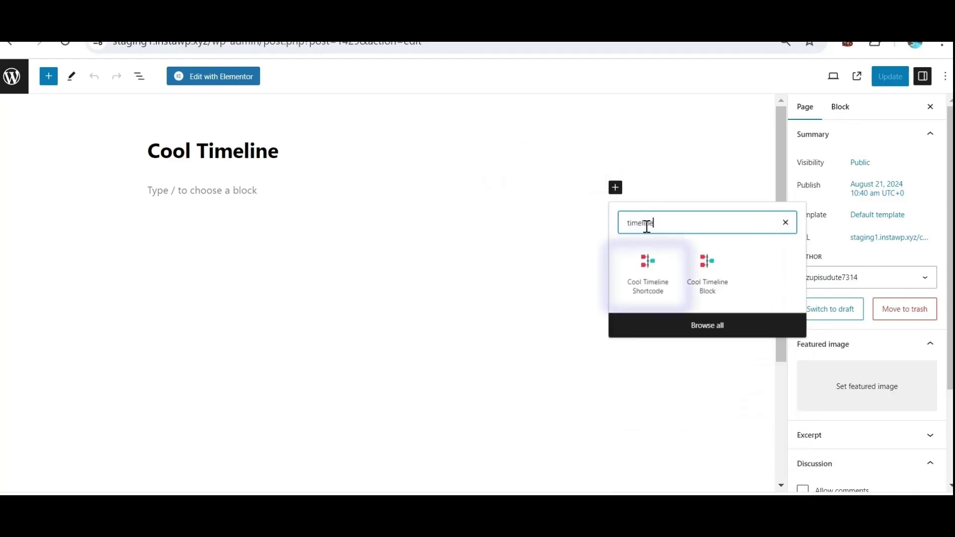
pyautogui.click(666, 300)
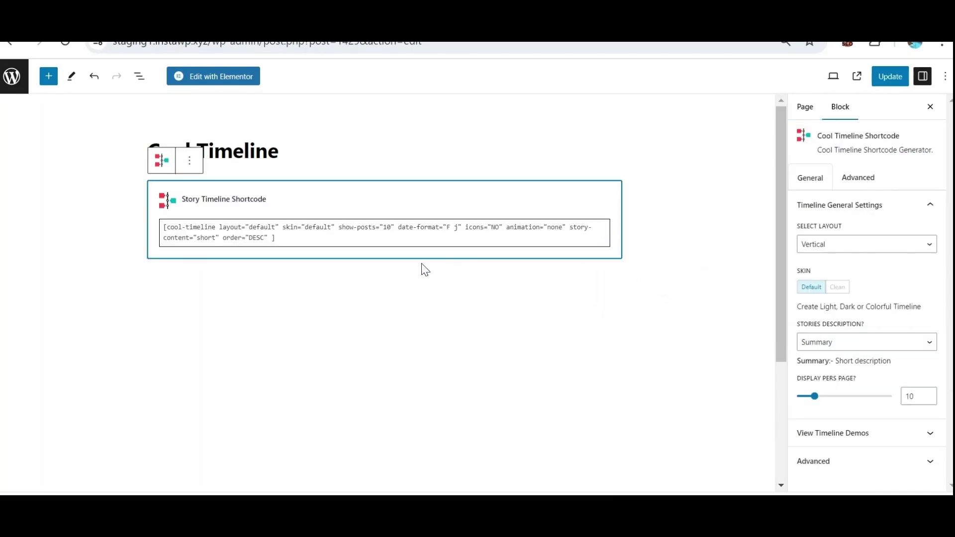
pyautogui.click(895, 80)
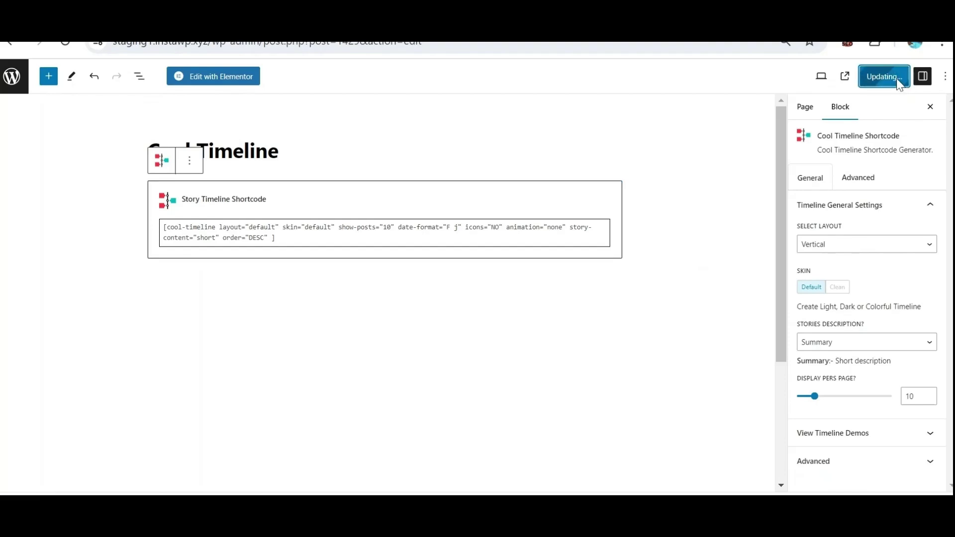
# View the published Cool Timeline page, look through its stories down to Amazon Founded, and return to the editor.
pyautogui.click(851, 76)
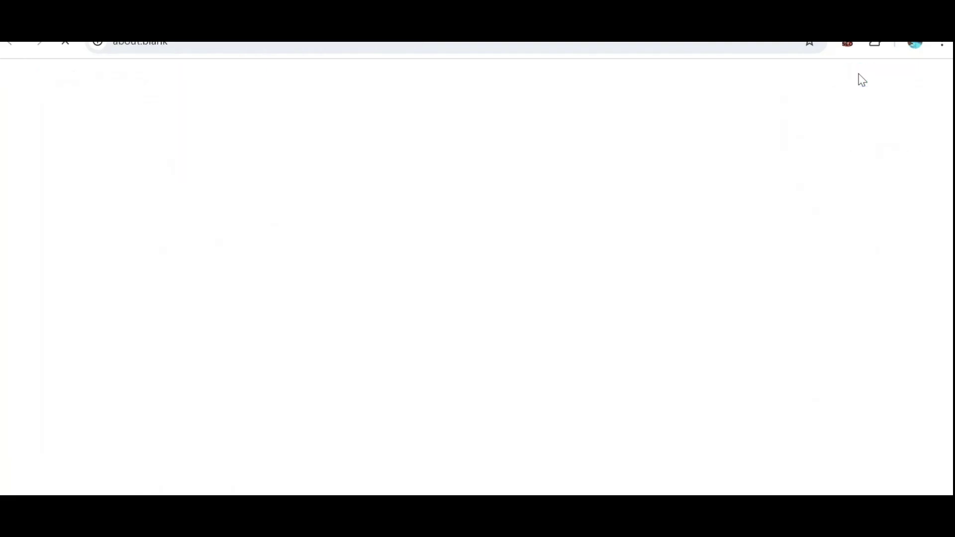
pyautogui.scroll(-5, 781, 294)
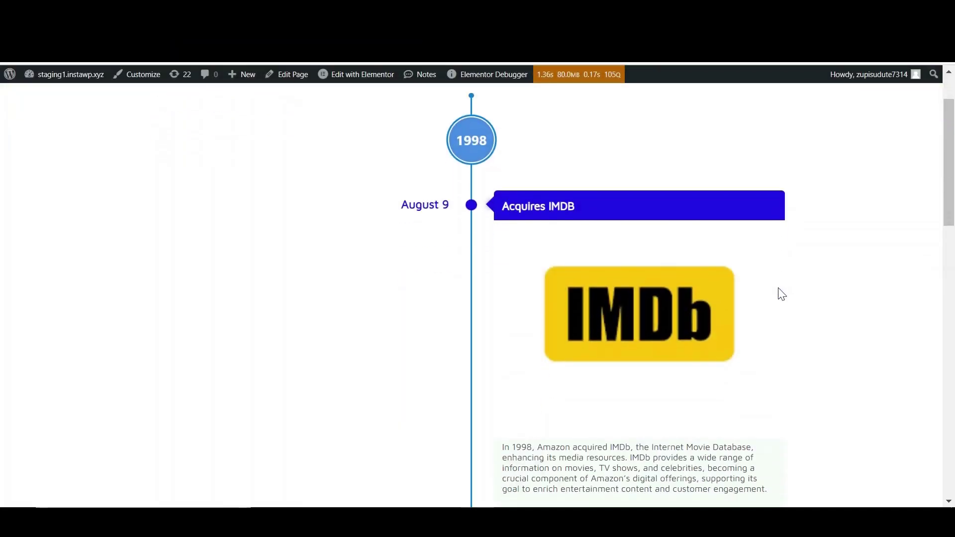
pyautogui.scroll(-15, 779, 295)
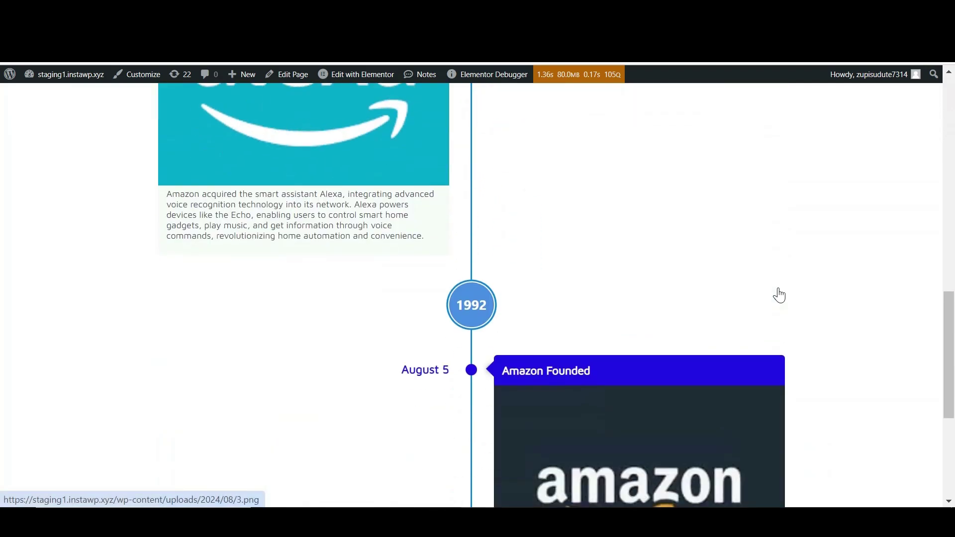
pyautogui.scroll(-3, 779, 295)
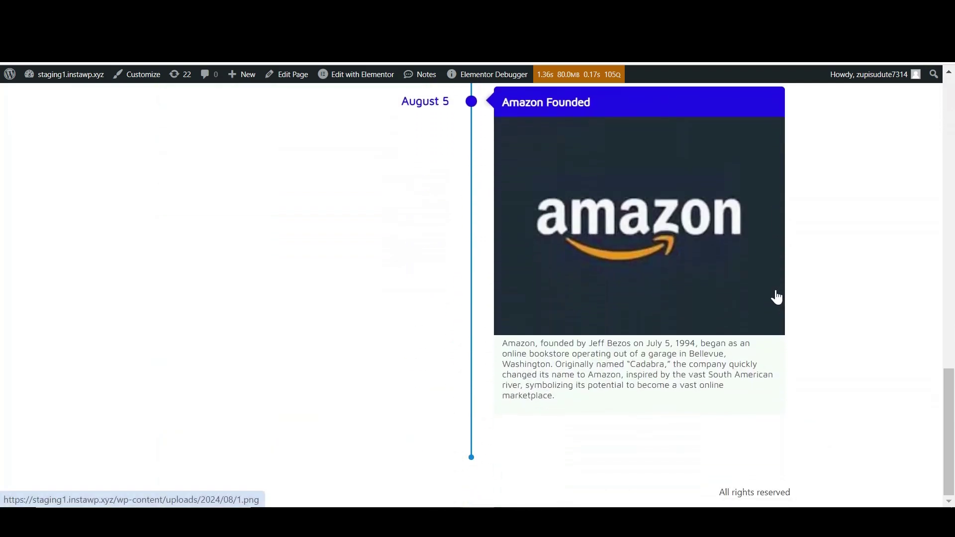
pyautogui.scroll(6, 778, 296)
pyautogui.scroll(2, 778, 295)
pyautogui.hotkey('ctrl', 'w')
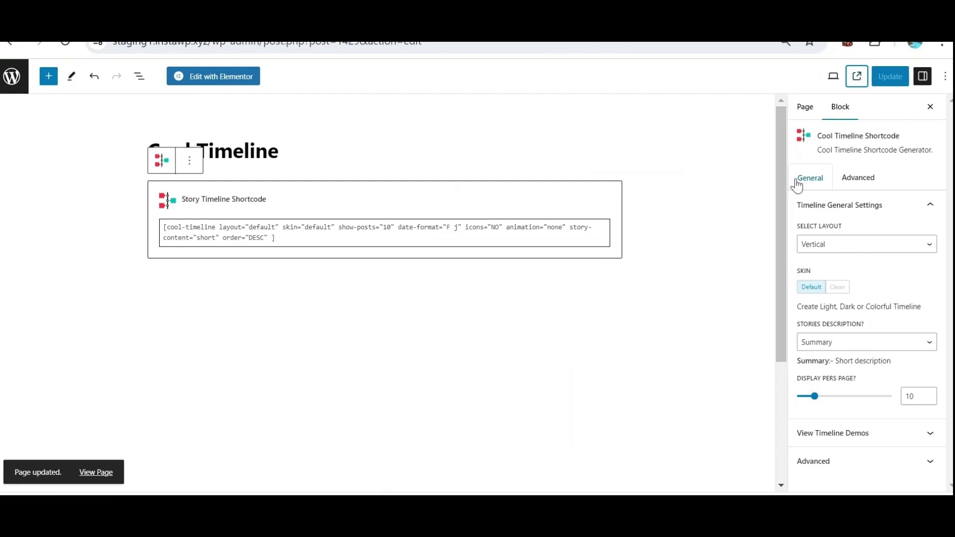
# Set the timeline to One Side Layout with Summary descriptions and 3 stories per page, update the page and view it.
pyautogui.click(863, 255)
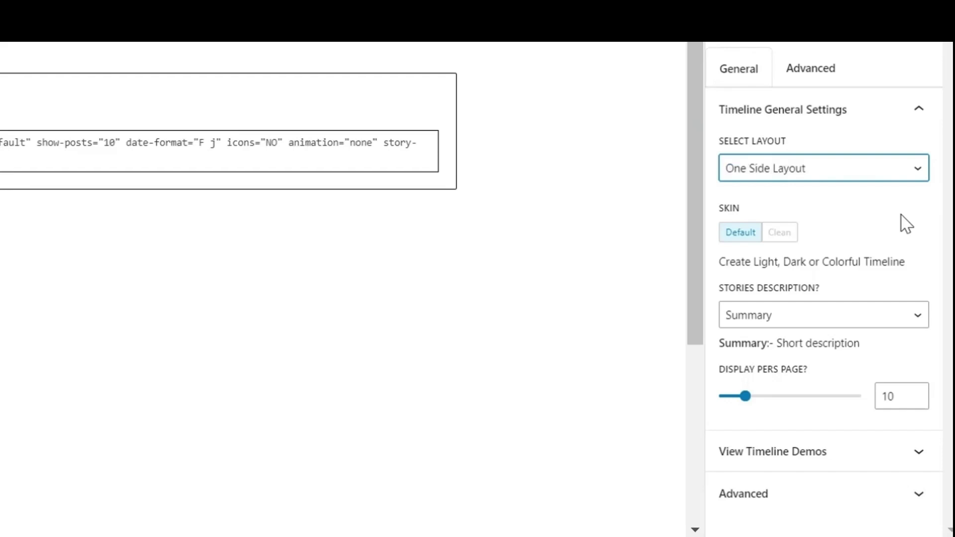
pyautogui.click(891, 316)
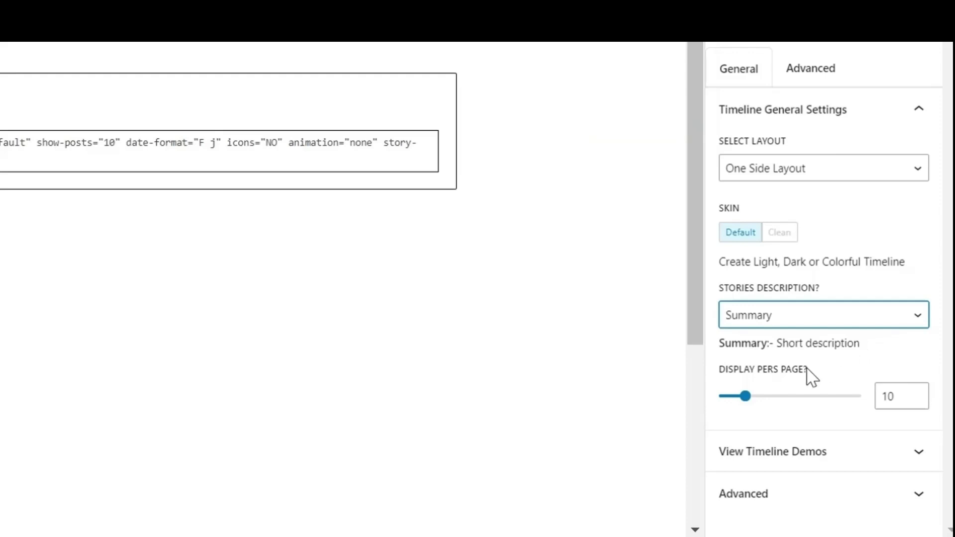
pyautogui.click(725, 396)
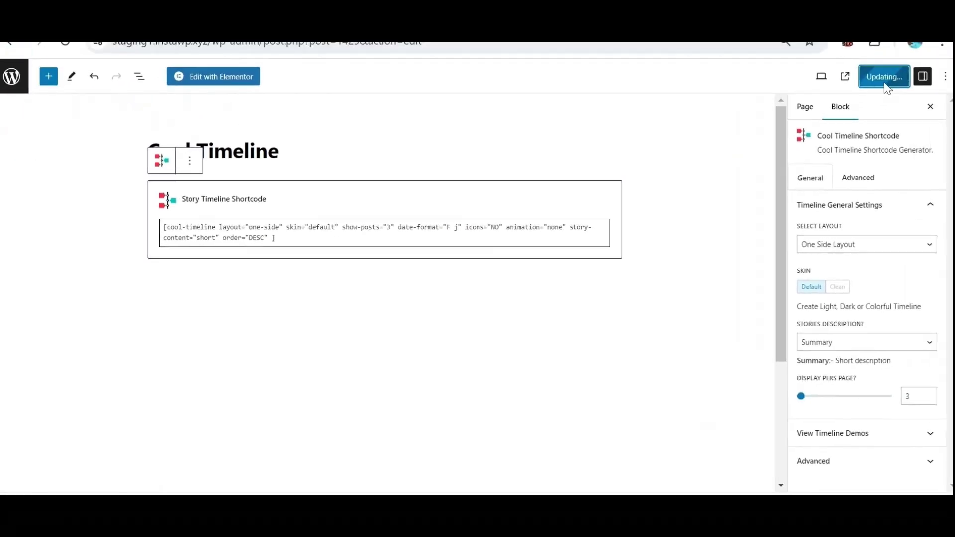
pyautogui.click(889, 76)
pyautogui.click(859, 77)
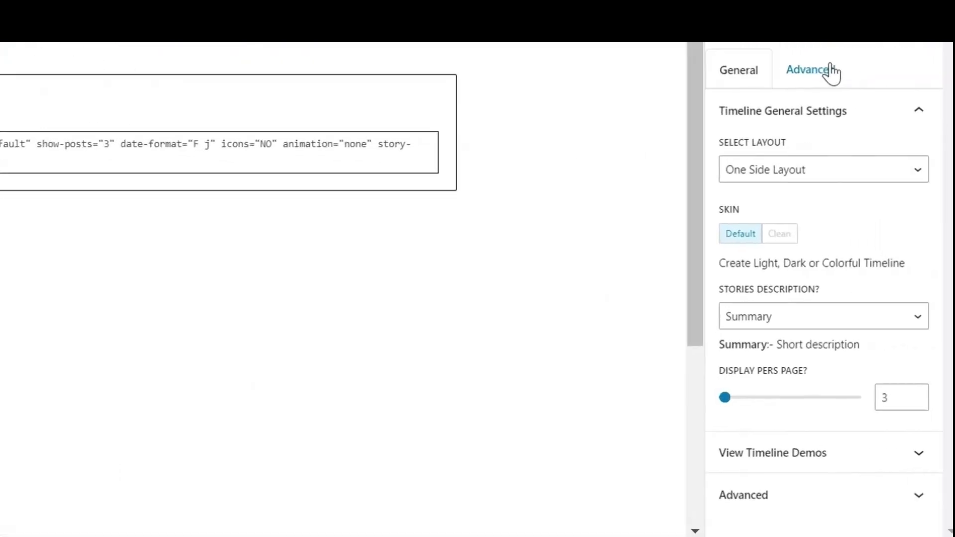
# In the shortcode's advanced settings, set the date format to Y-m-d and display icons instead of dots.
pyautogui.click(832, 72)
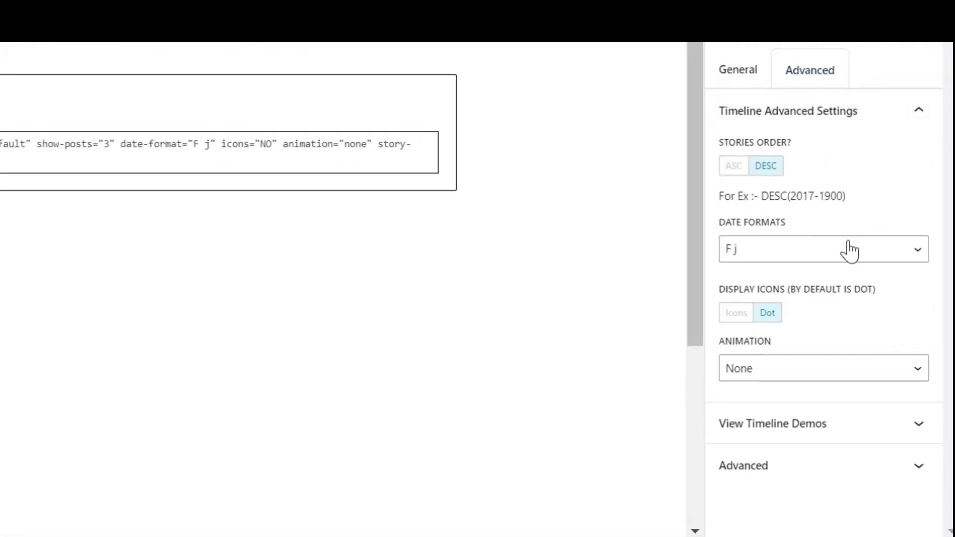
pyautogui.click(859, 257)
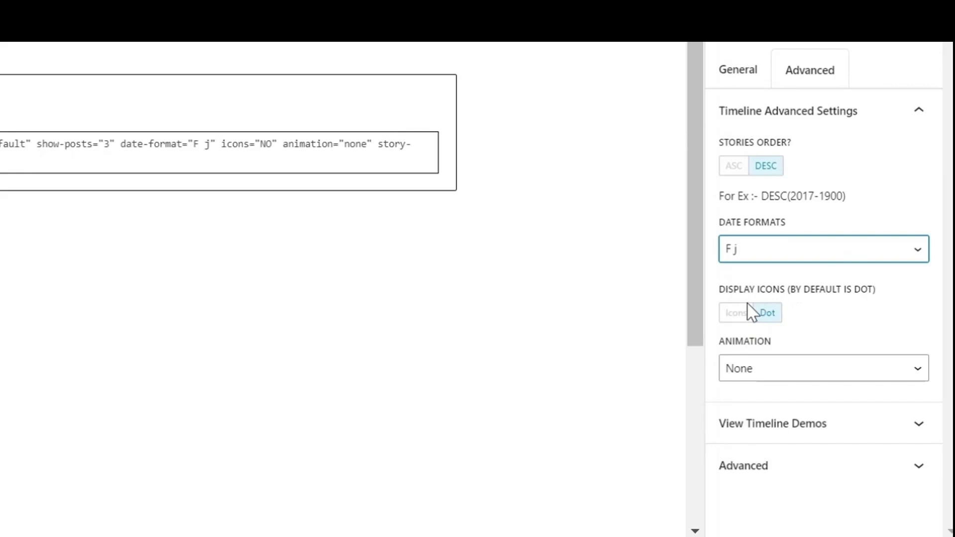
pyautogui.press('Down')
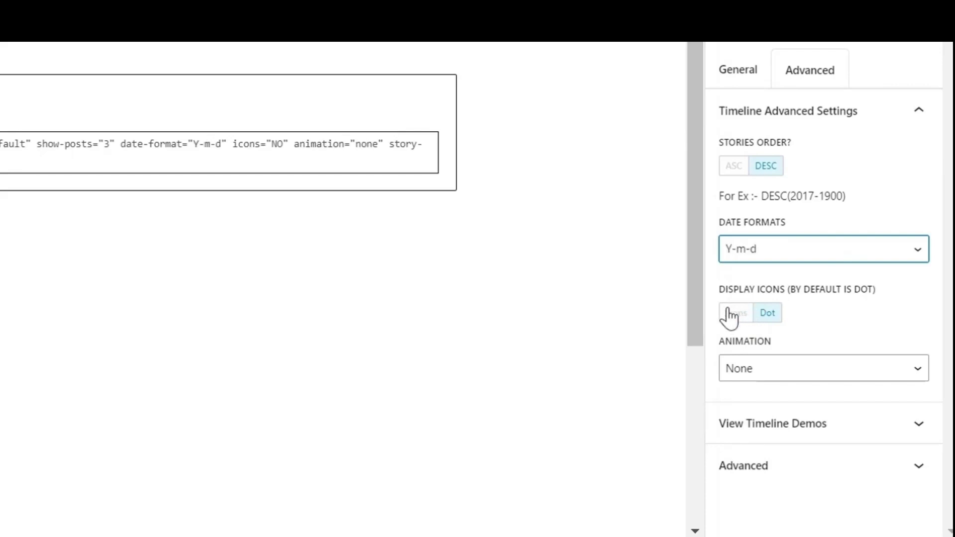
pyautogui.click(742, 320)
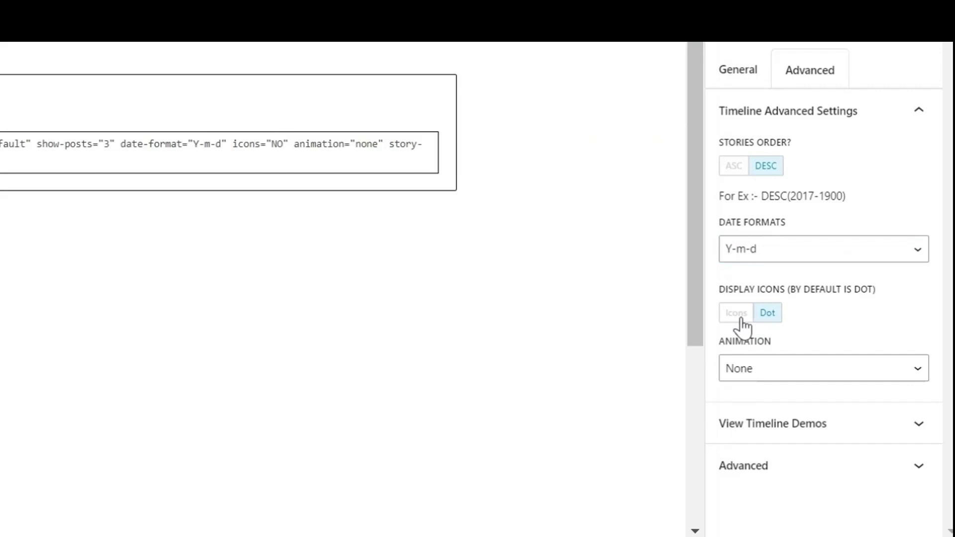
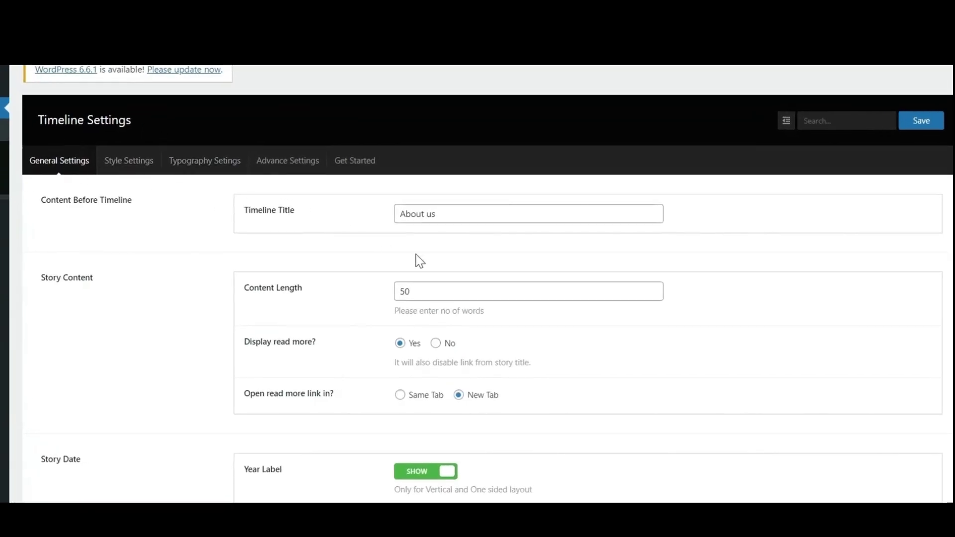
# Set the story content length to 35 words in the general Timeline Settings and save the settings.
pyautogui.scroll(-3, 418, 260)
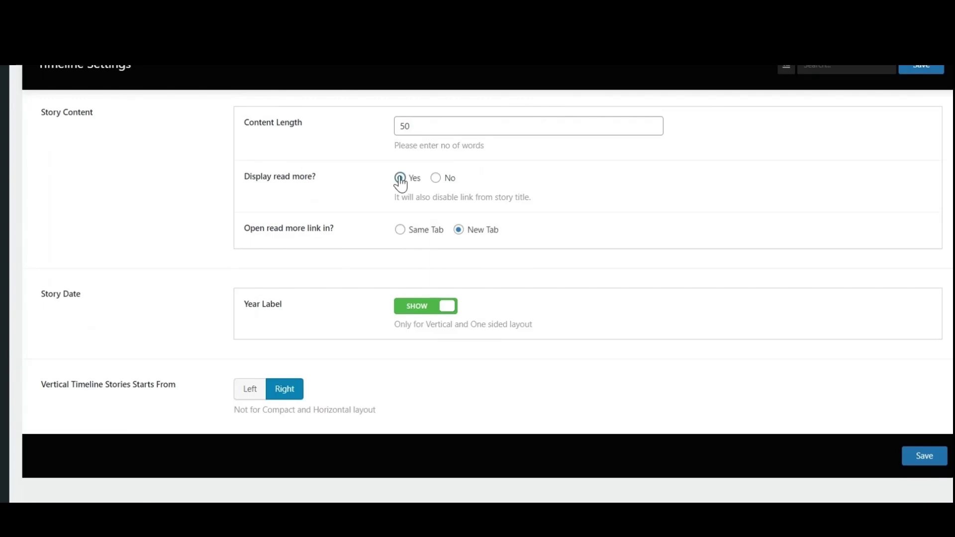
pyautogui.scroll(2, 401, 183)
pyautogui.click(419, 211)
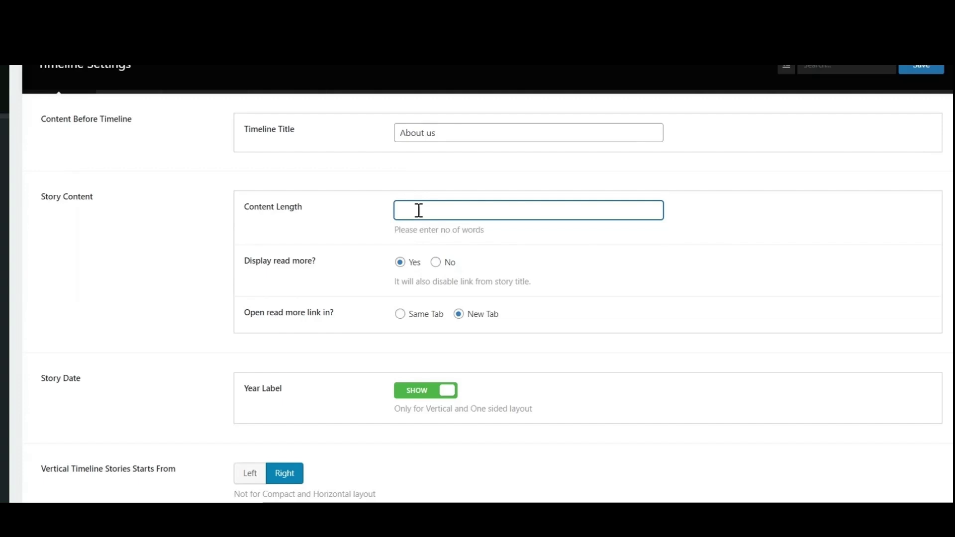
pyautogui.write('5')
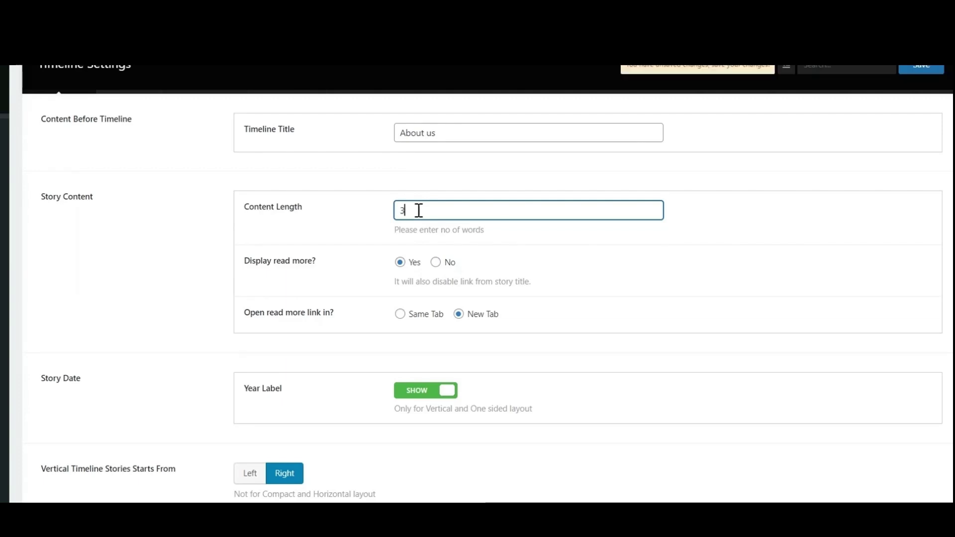
pyautogui.scroll(-2, 420, 212)
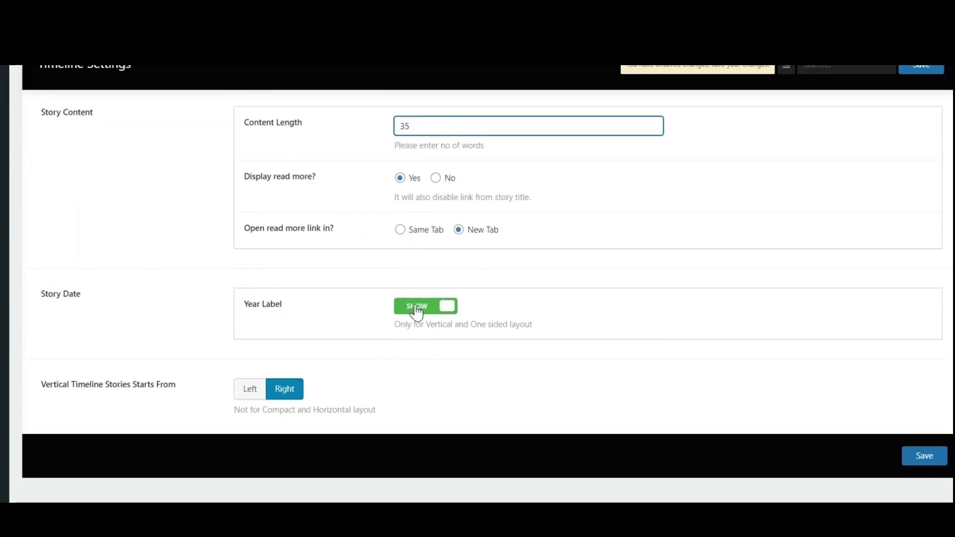
pyautogui.scroll(4, 387, 361)
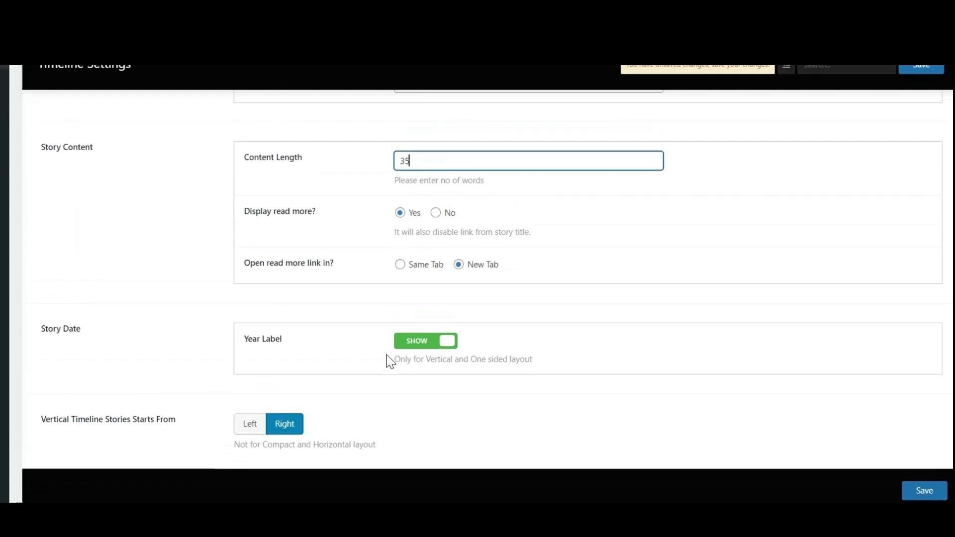
pyautogui.click(921, 121)
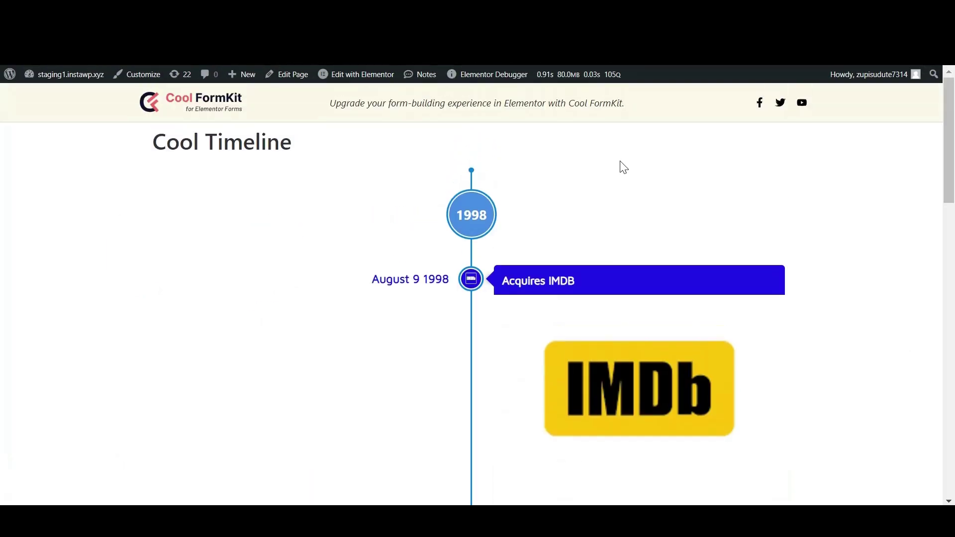
# Look through the published timeline to check the shortened descriptions, Read More links, dates and story icons.
pyautogui.scroll(-7, 624, 168)
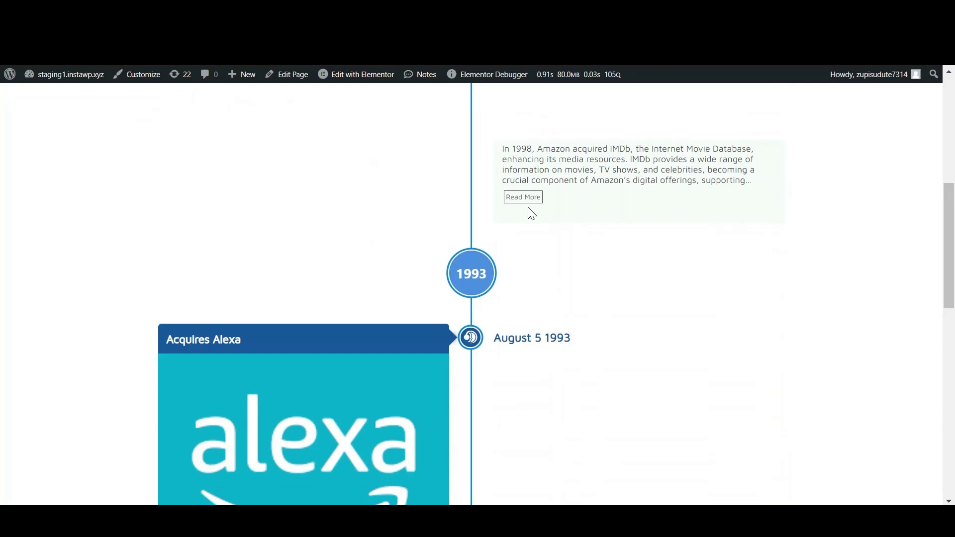
pyautogui.scroll(-8, 563, 218)
pyautogui.scroll(-4, 561, 215)
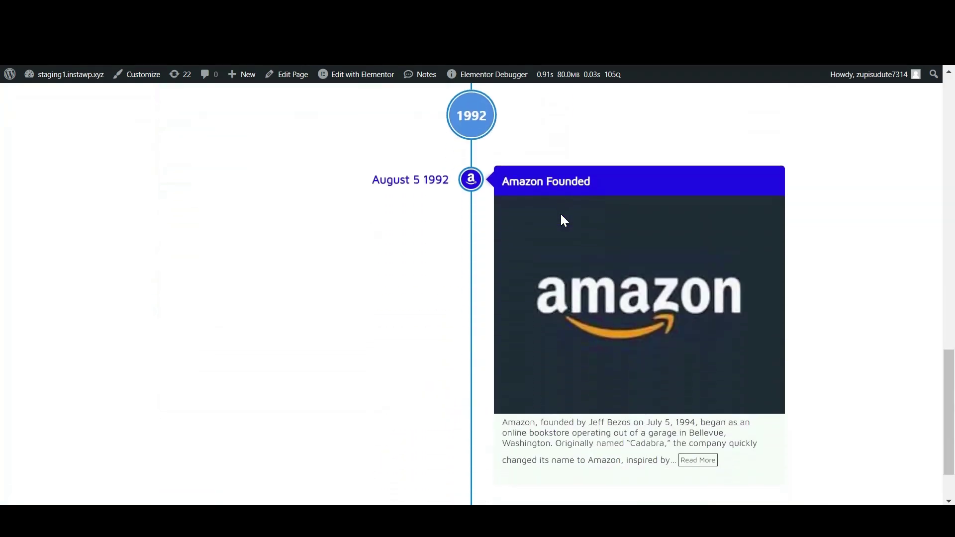
pyautogui.scroll(7, 561, 215)
pyautogui.scroll(8, 563, 217)
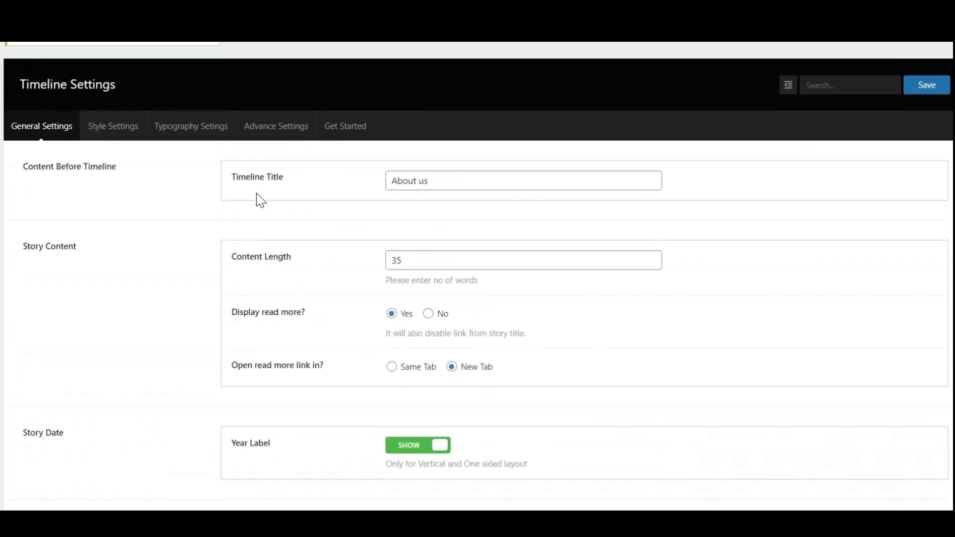
# Change the Story Background Color in the timeline style settings to a very light grey.
pyautogui.scroll(1, 261, 201)
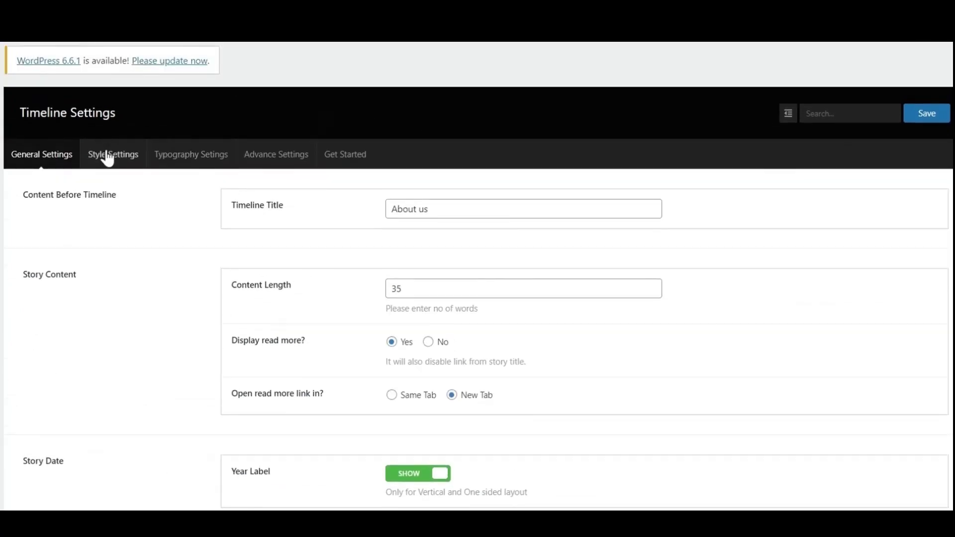
pyautogui.click(105, 155)
pyautogui.scroll(-2, 333, 252)
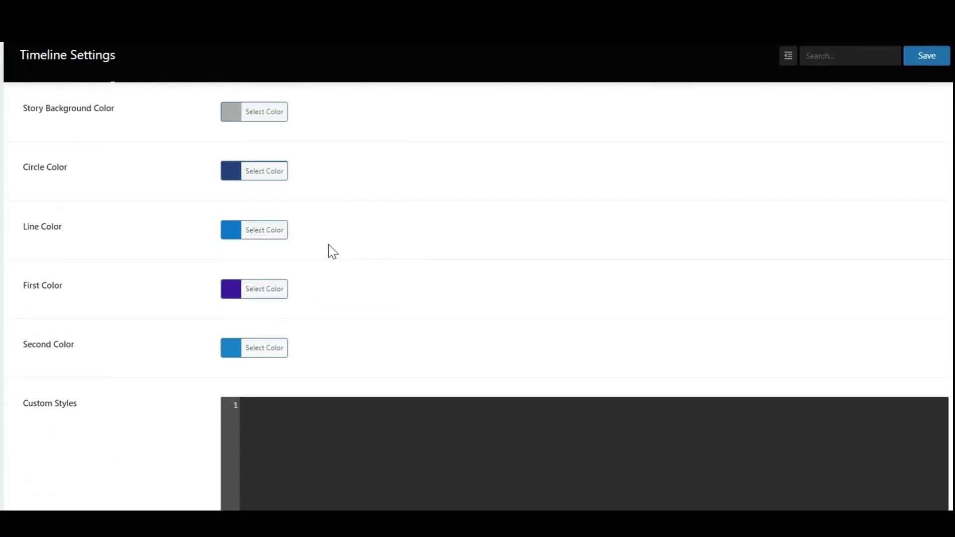
pyautogui.click(232, 119)
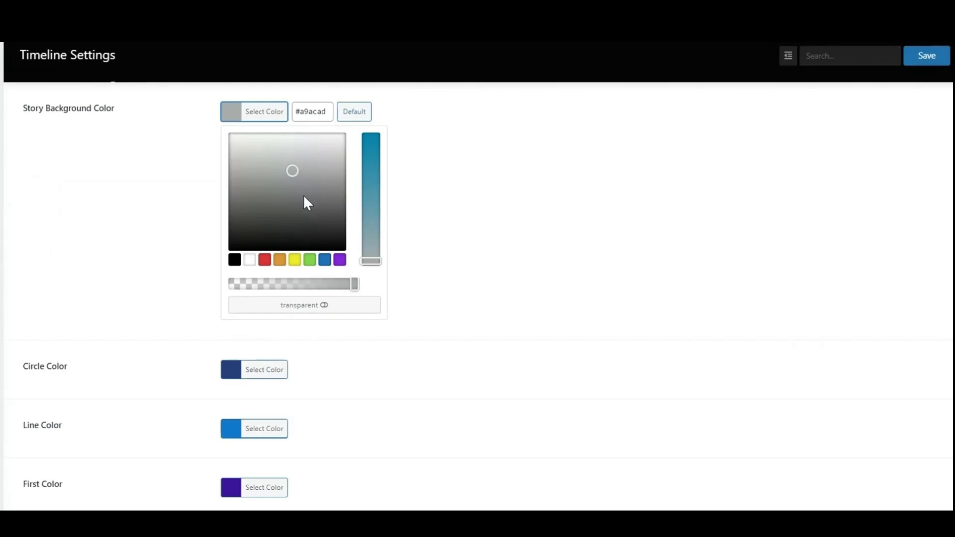
pyautogui.moveTo(305, 143); pyautogui.dragTo(303, 138)
pyautogui.click(423, 159)
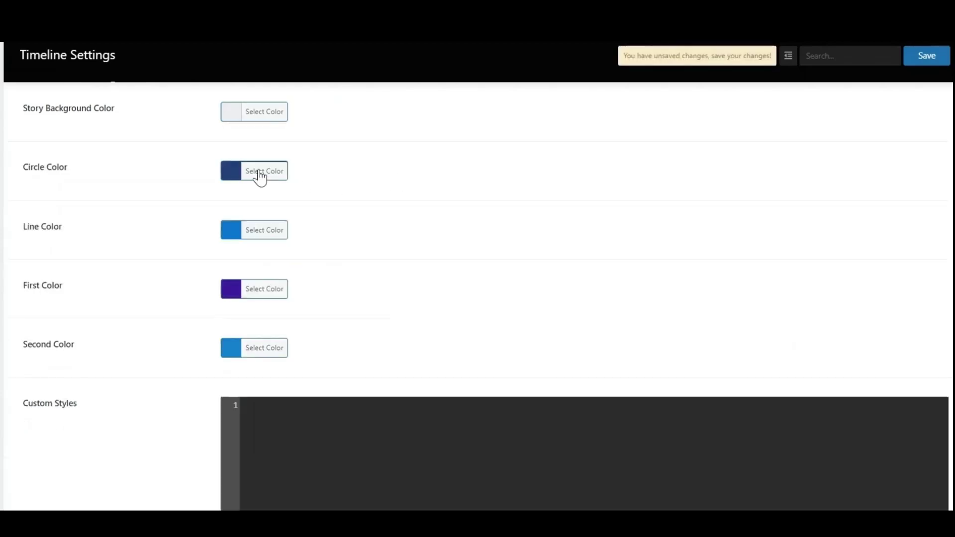
# Change the timeline's Circle Color to the light blue #42b3d6 and save the style settings.
pyautogui.click(234, 167)
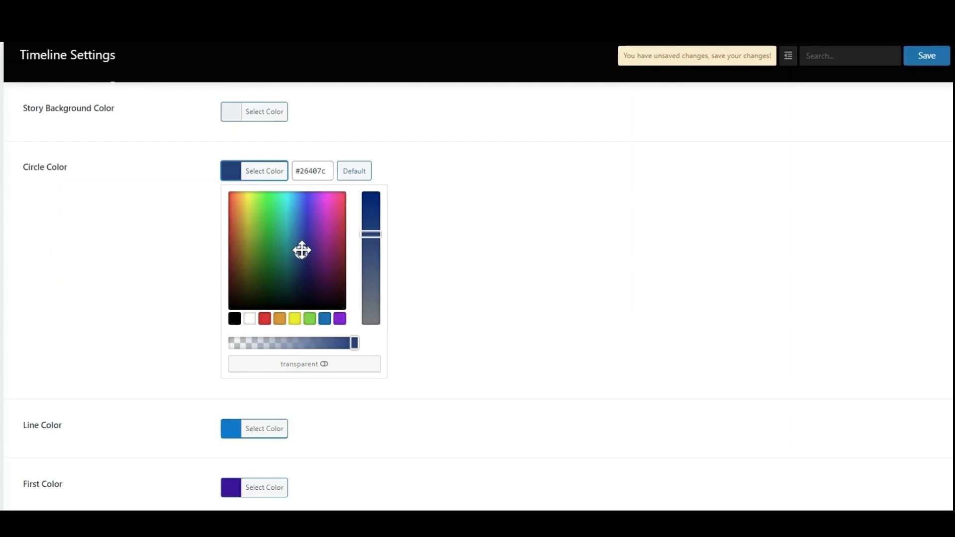
pyautogui.moveTo(303, 213)
pyautogui.mouseDown()
pyautogui.moveTo(311, 207)
pyautogui.moveTo(294, 211)
pyautogui.mouseUp()
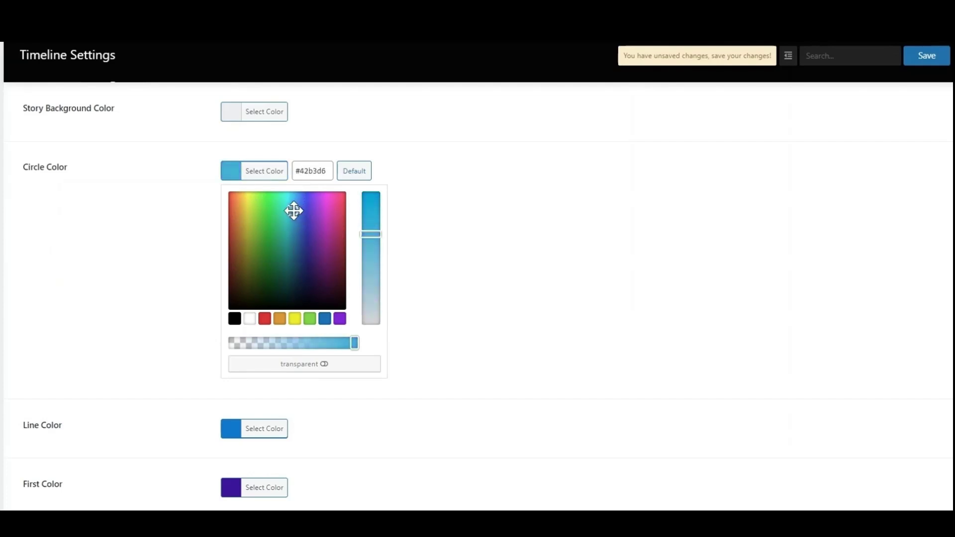
pyautogui.click(408, 226)
pyautogui.scroll(-3, 450, 273)
pyautogui.scroll(5, 450, 259)
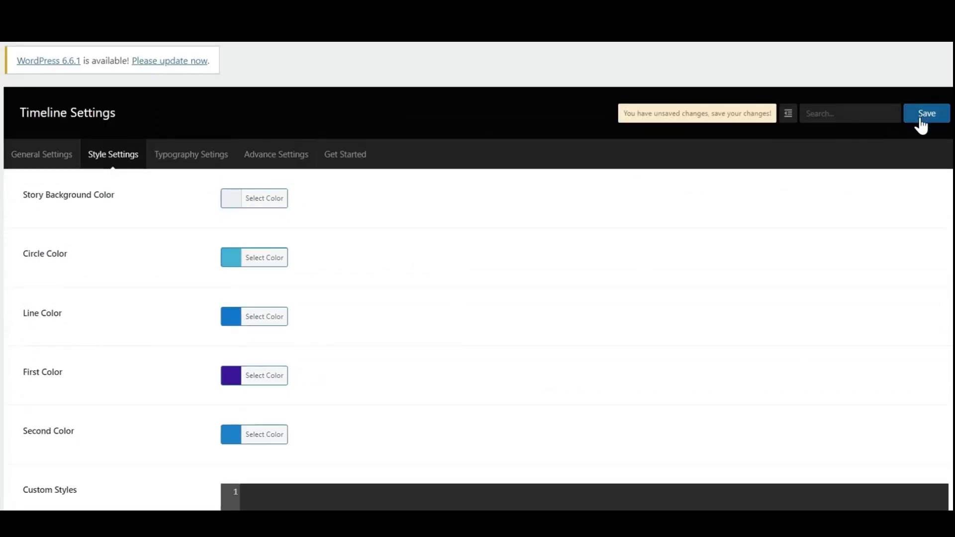
pyautogui.click(921, 122)
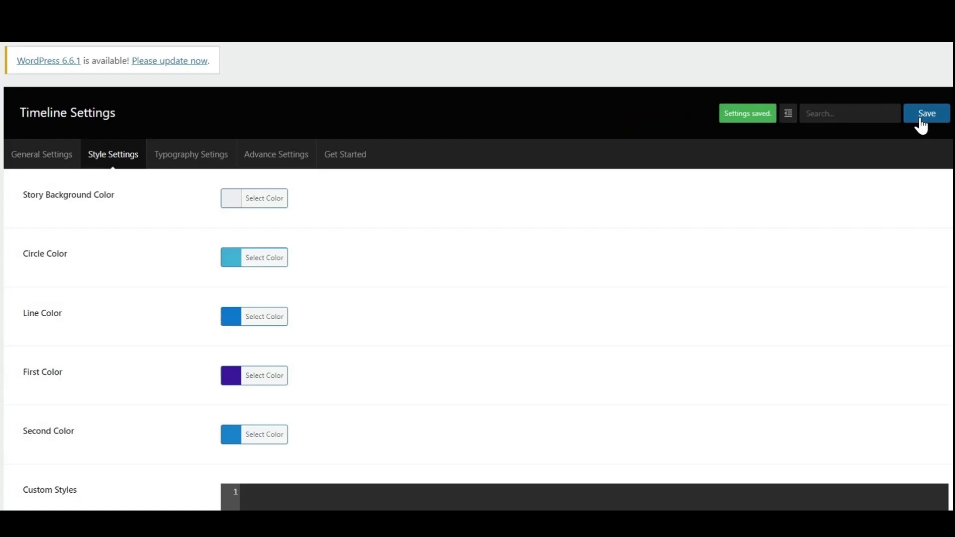
# Review the typography settings for the story date, story title and post content.
pyautogui.click(195, 159)
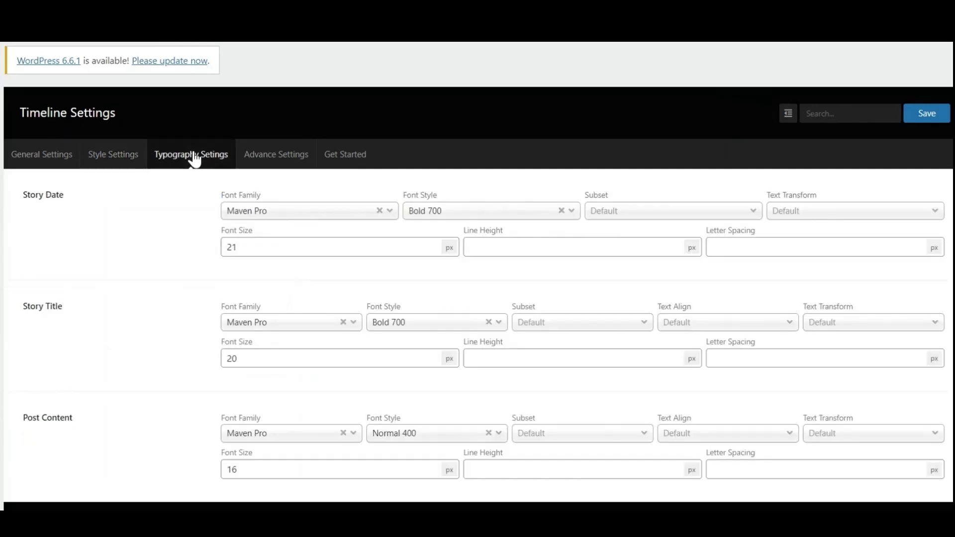
pyautogui.scroll(-1, 717, 316)
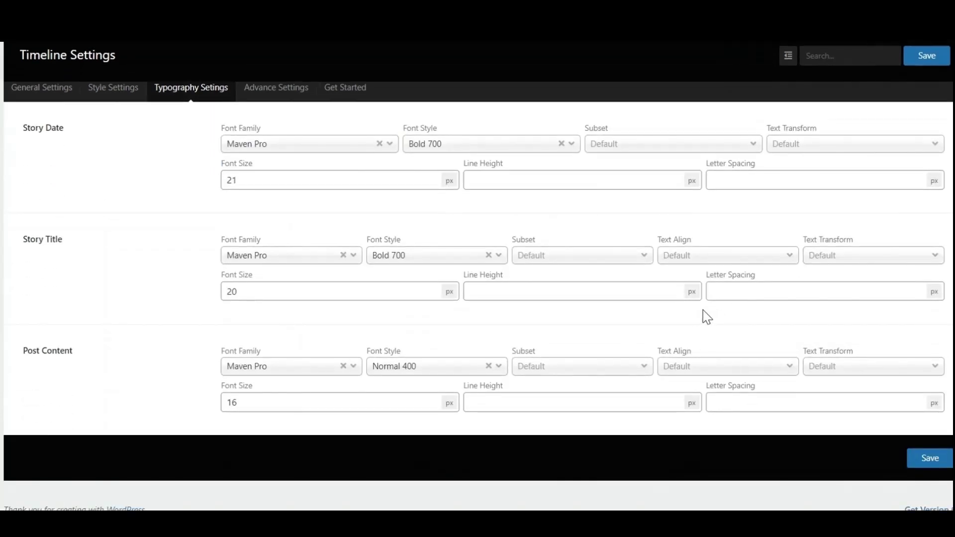
pyautogui.scroll(1, 712, 315)
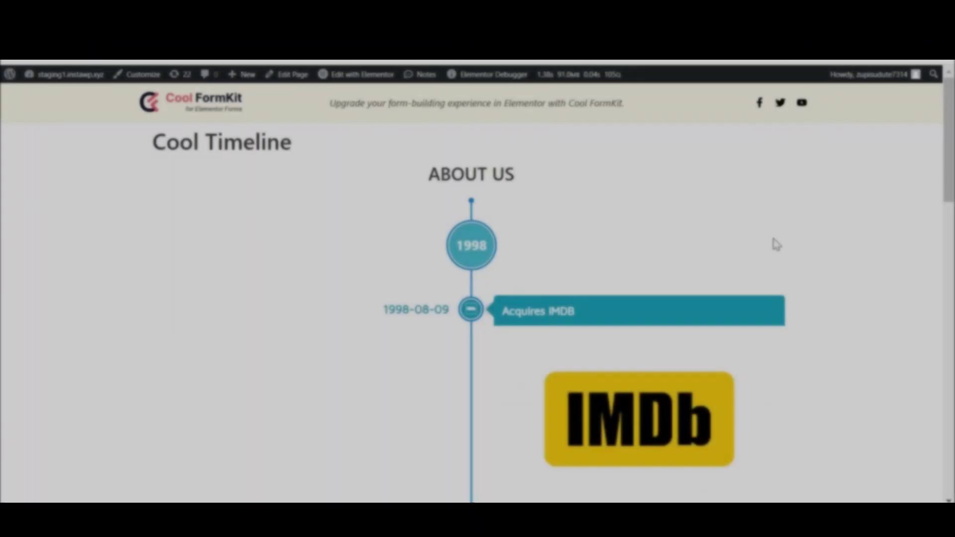
# Look through the published timeline from Acquires IMDB to Amazon Founded to check the circle and story background colors.
pyautogui.scroll(-5, 772, 243)
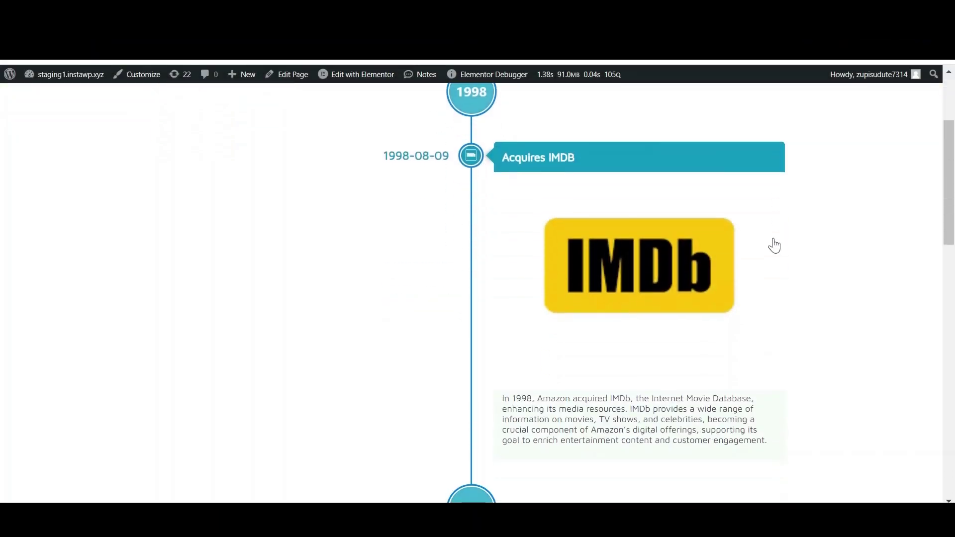
pyautogui.scroll(-9, 775, 245)
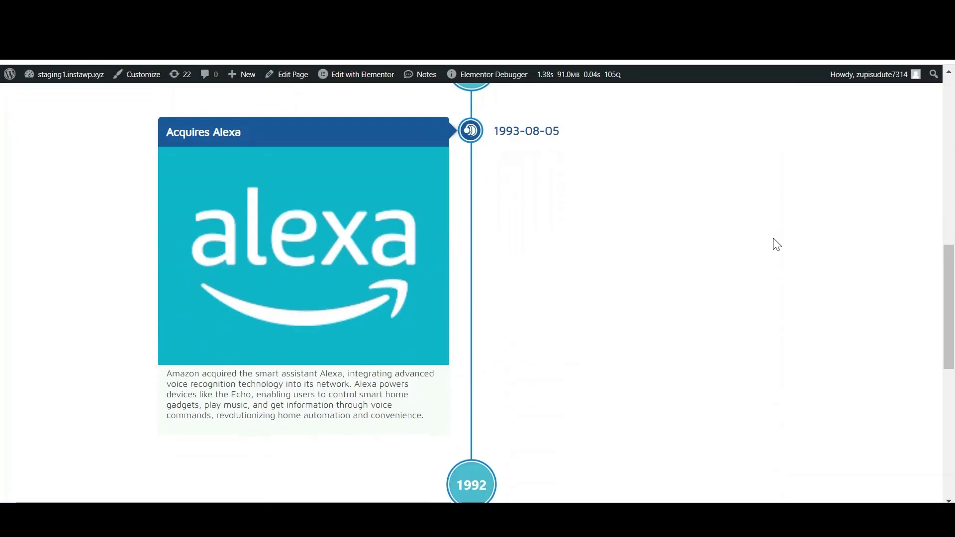
pyautogui.scroll(-6, 775, 244)
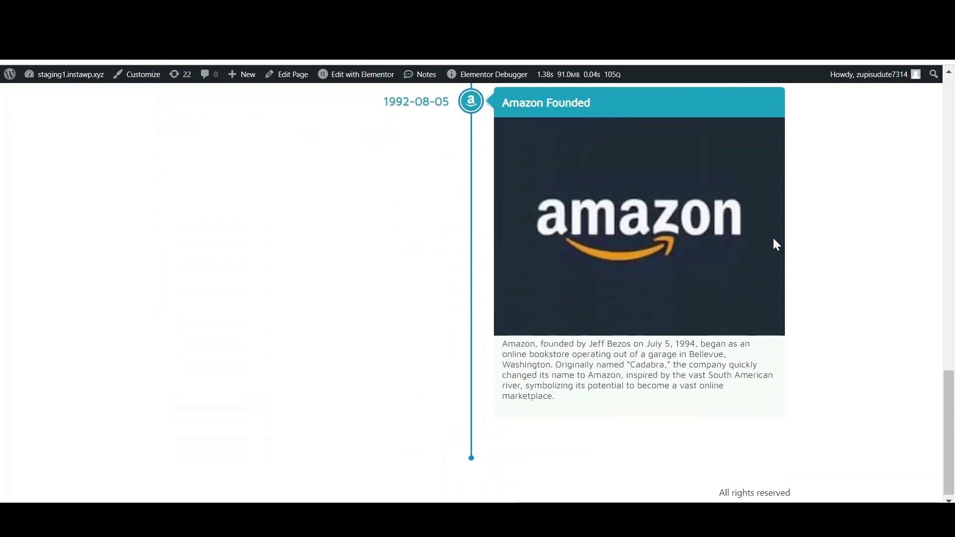
pyautogui.scroll(3, 773, 243)
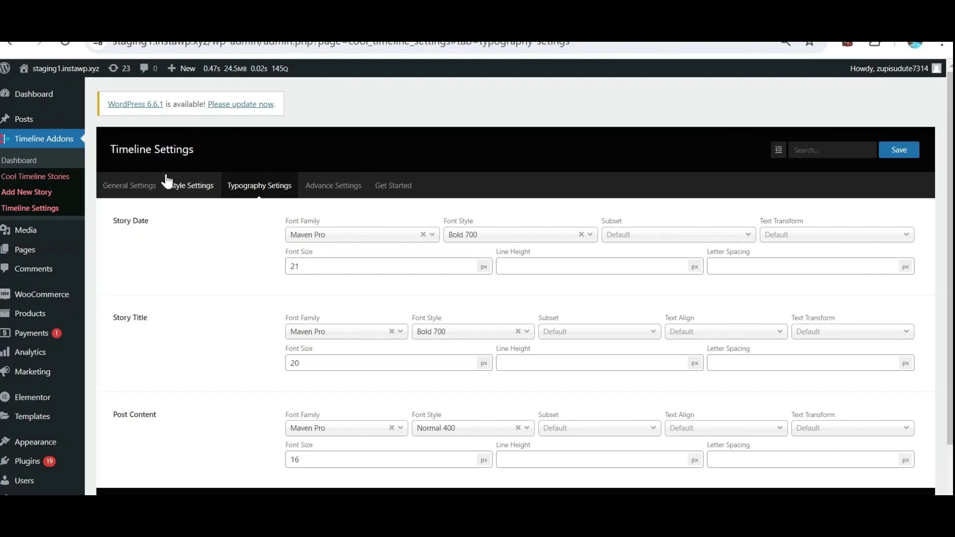
# Find the Cool Timeline page in the list of all pages and open it for editing.
pyautogui.click(34, 252)
pyautogui.scroll(-2, 188, 324)
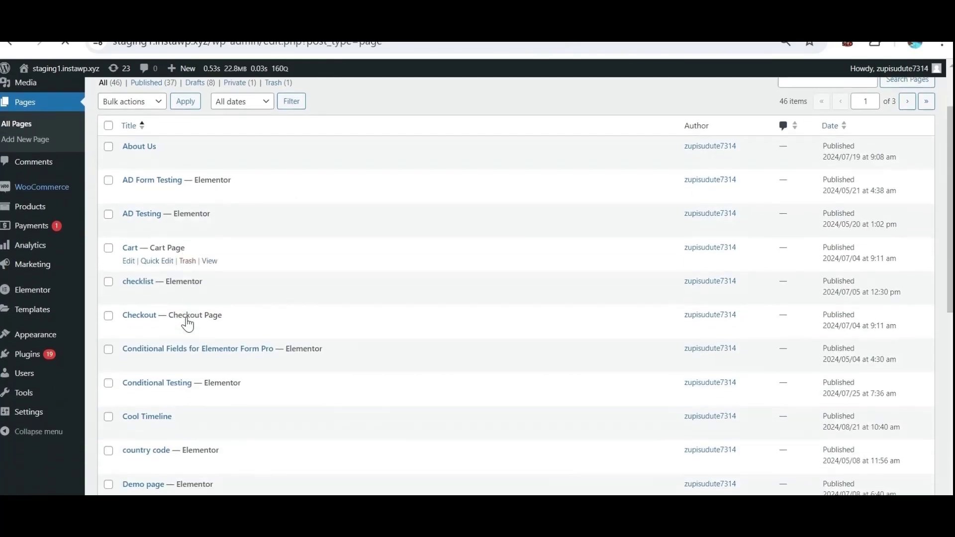
pyautogui.scroll(-3, 188, 325)
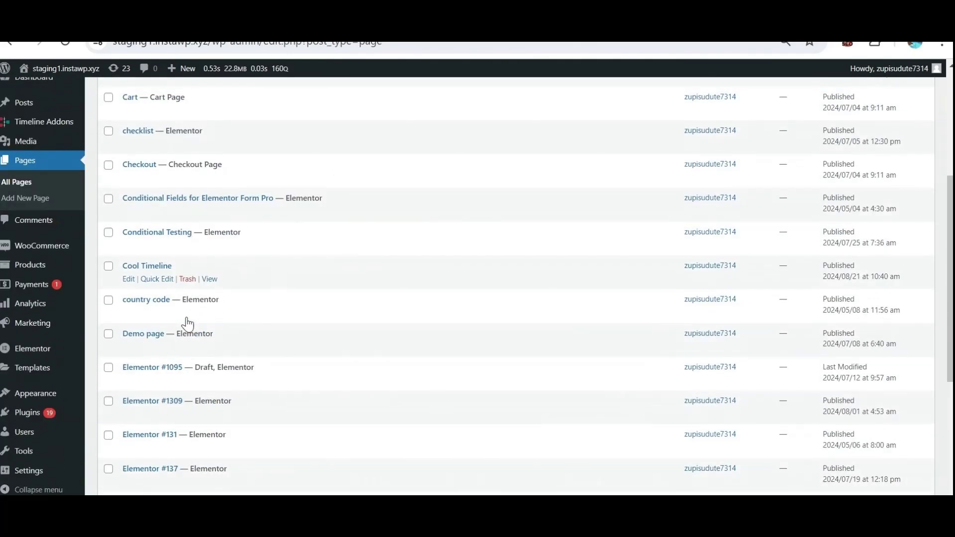
pyautogui.click(129, 279)
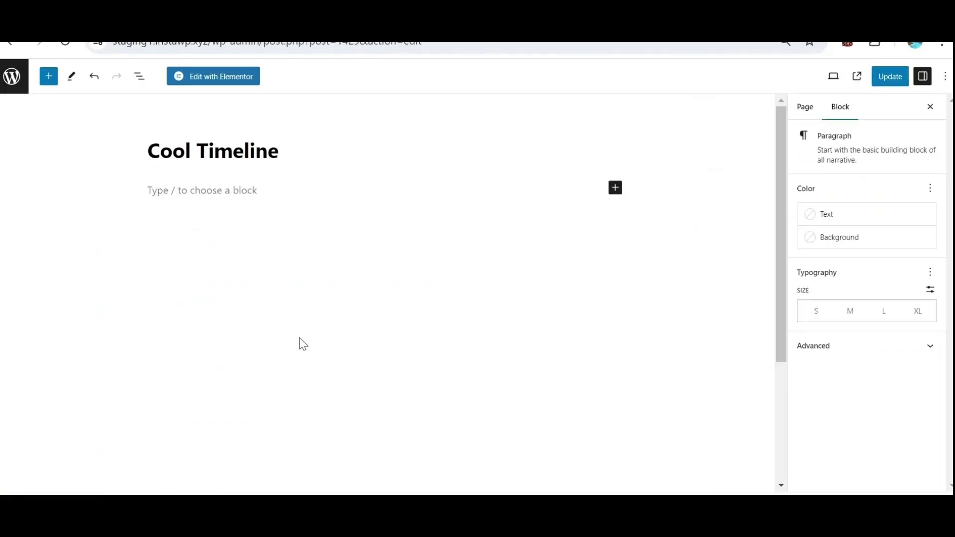
# Search the block inserter for timeline and add the Cool Timeline Block to the empty page.
pyautogui.click(618, 190)
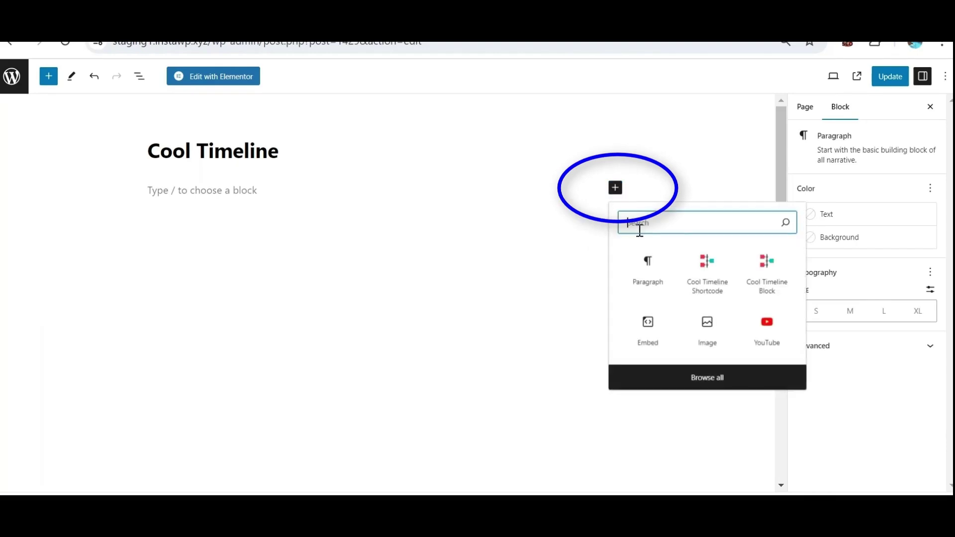
pyautogui.write('tim')
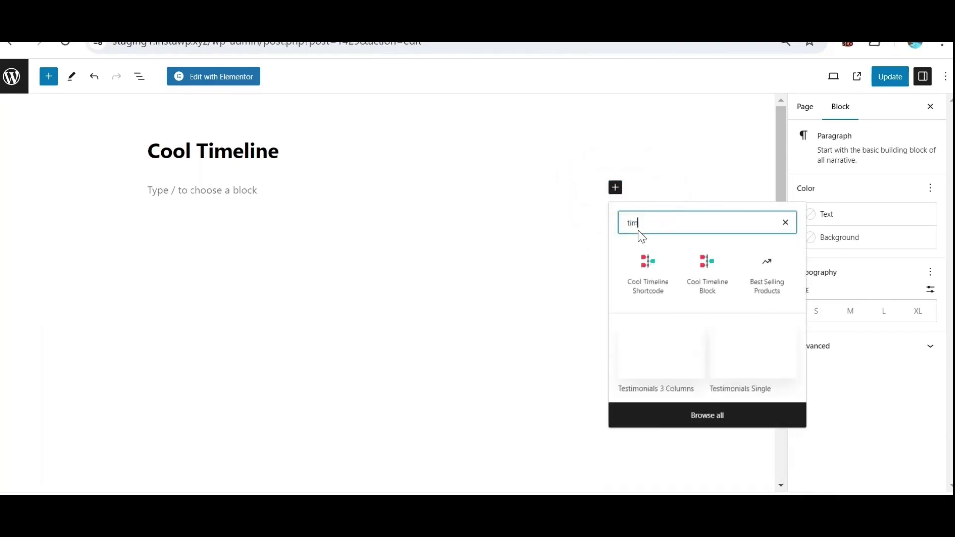
pyautogui.write('eline')
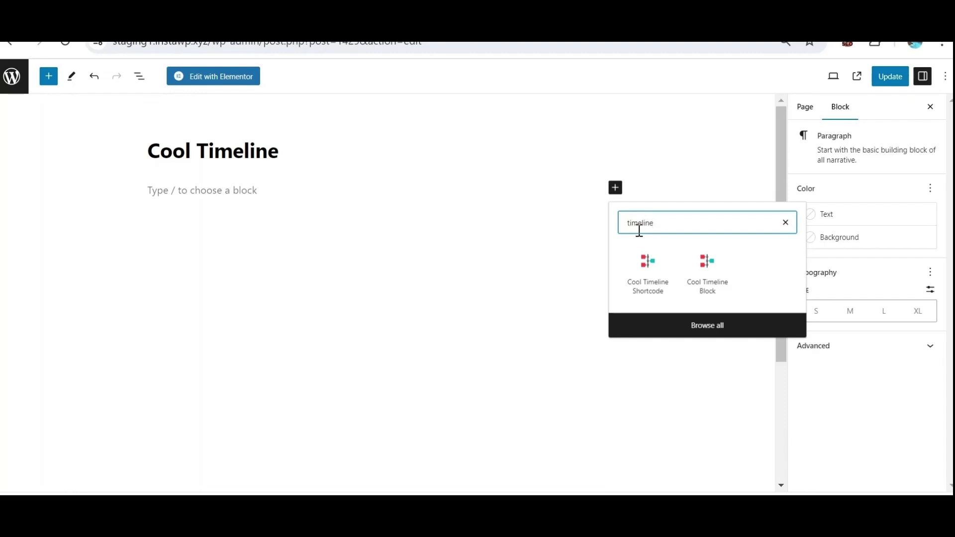
pyautogui.click(730, 299)
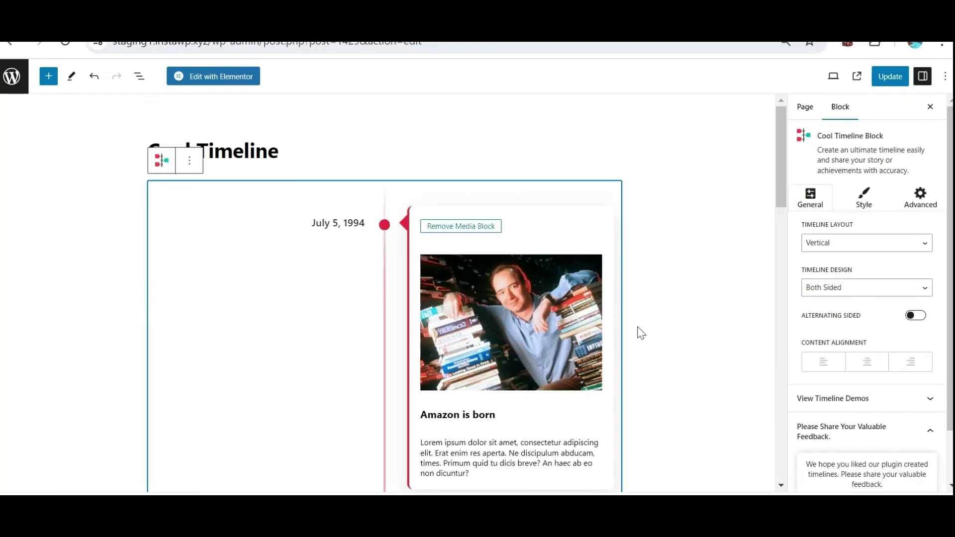
# Replace the placeholder text of the Amazon is born story with the description of Amazon's founding by Jeff Bezos as an online bookstore.
pyautogui.scroll(-15, 641, 332)
pyautogui.scroll(12, 637, 341)
pyautogui.scroll(-4, 582, 354)
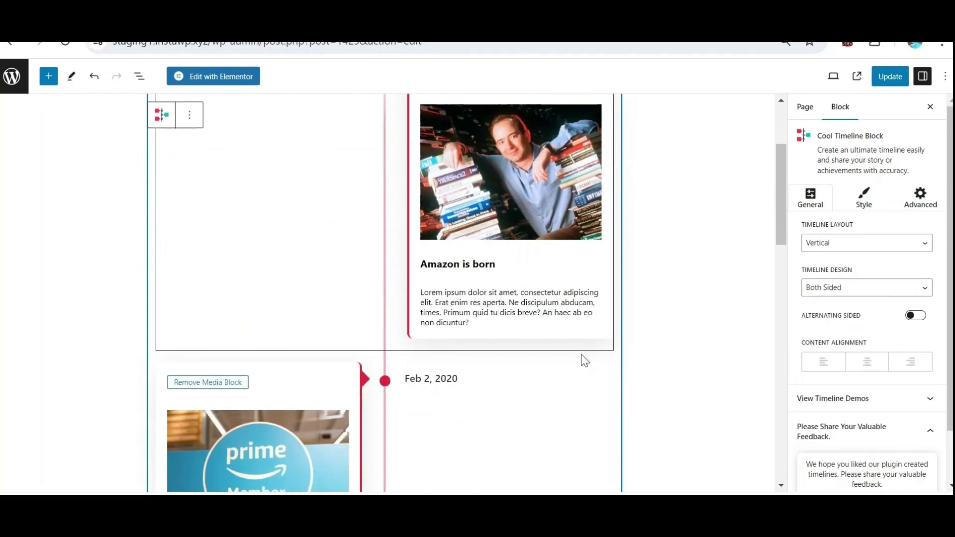
pyautogui.tripleClick(488, 307)
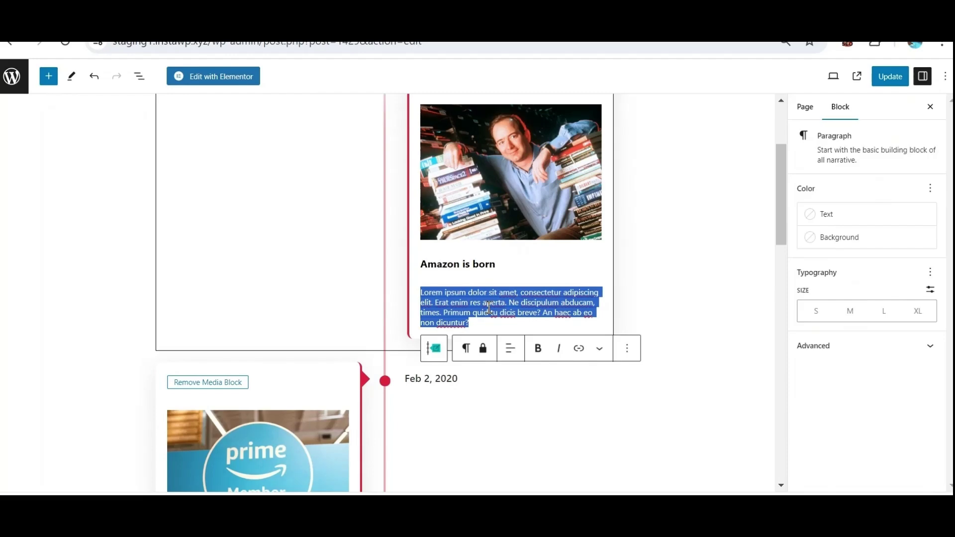
pyautogui.write('Amazon, founded by Jeff Bezos on July 5, 1994, began as an online bookstore operating out of a garage in Bellevue, Washington. Originally named "Cadabra," the company quickly changed its name to Amazon, inspired by the vast South American river, symbolizing its potential to become a vast online marketplace.')
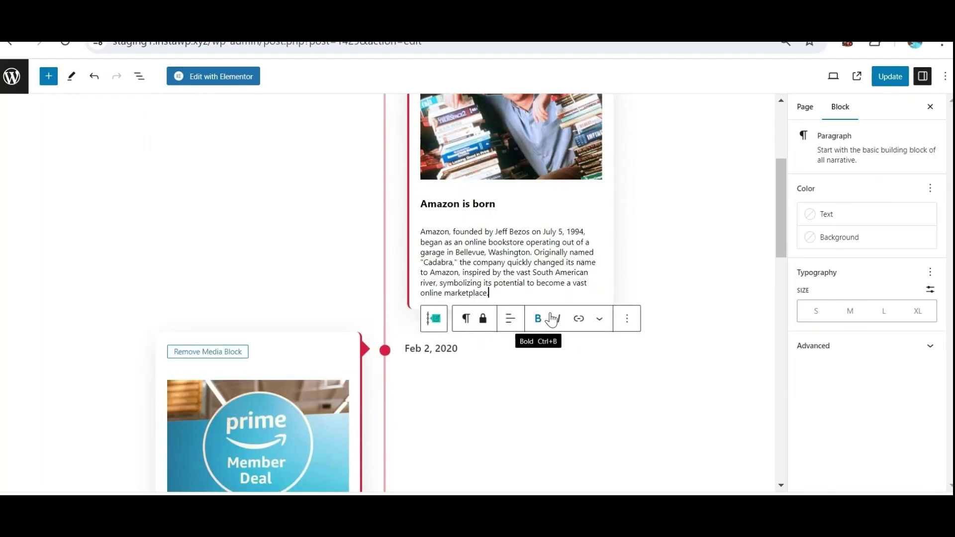
# Set the date label of the Amazon is born story to July 5, 1992.
pyautogui.scroll(3, 569, 329)
pyautogui.click(367, 223)
pyautogui.press('BackSpace')
pyautogui.press('BackSpace')
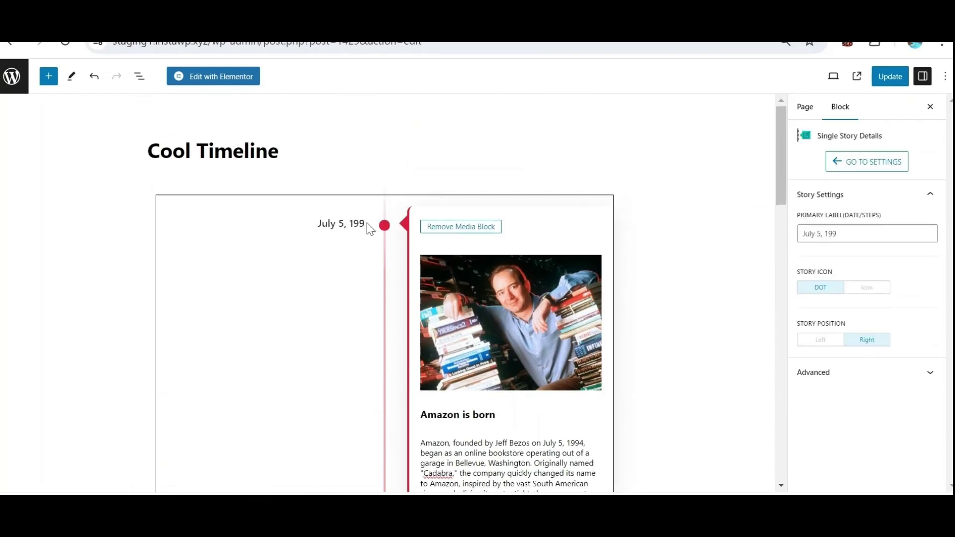
pyautogui.write('92')
# Replace the Amazon is born story's image with Amazon-banner.png from the media library.
pyautogui.scroll(-8, 475, 268)
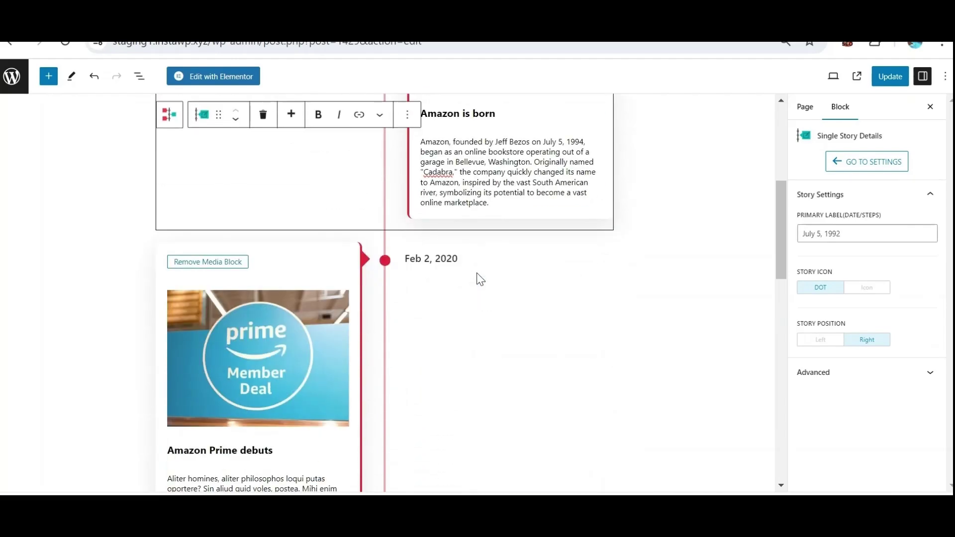
pyautogui.scroll(-3, 480, 289)
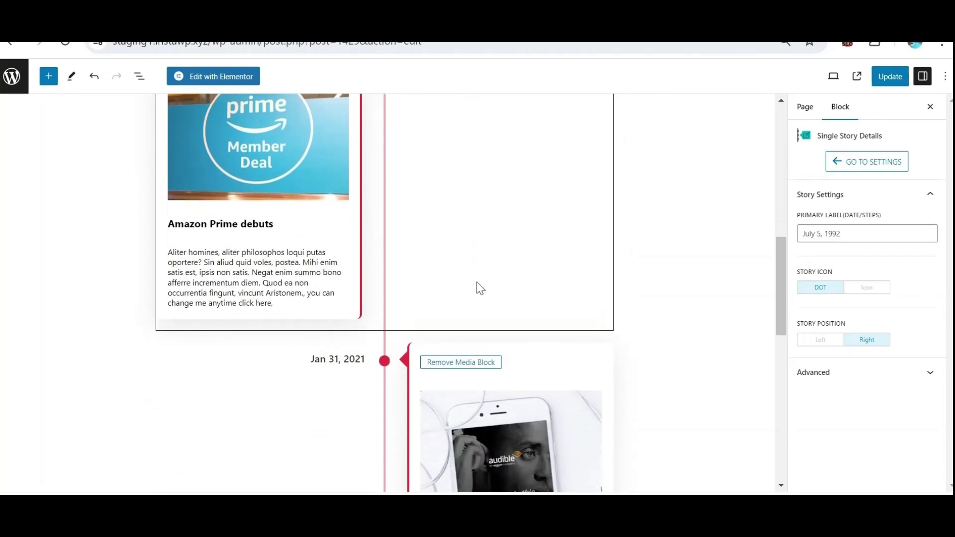
pyautogui.scroll(10, 480, 289)
pyautogui.click(512, 321)
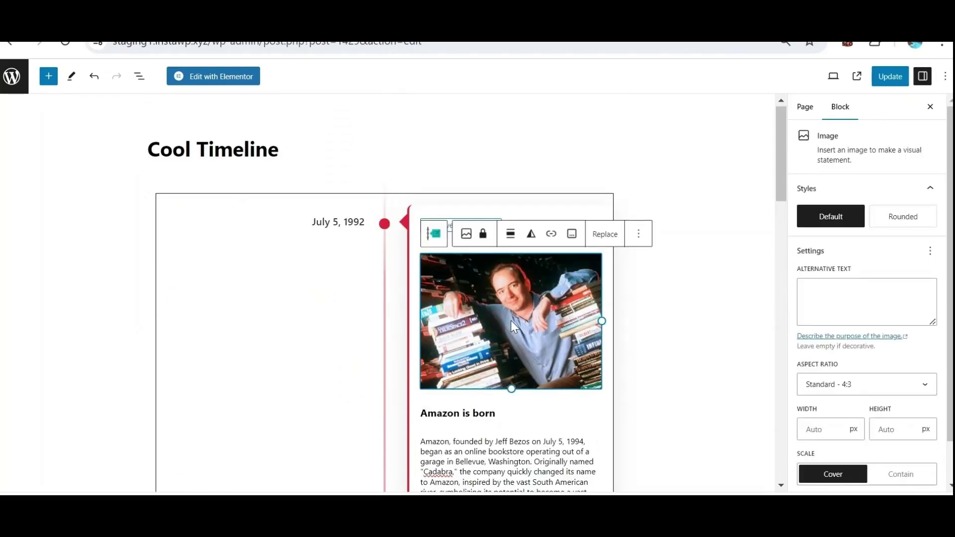
pyautogui.click(605, 234)
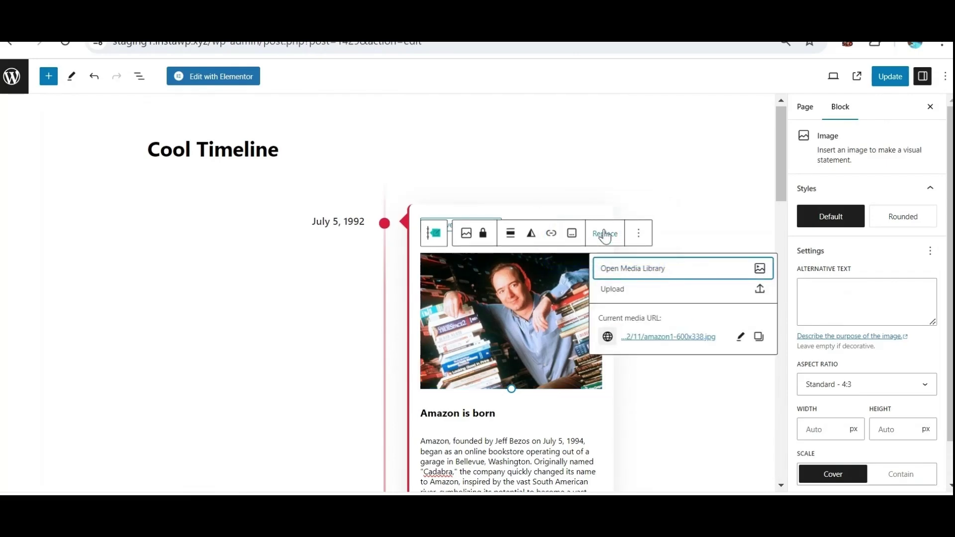
pyautogui.click(661, 274)
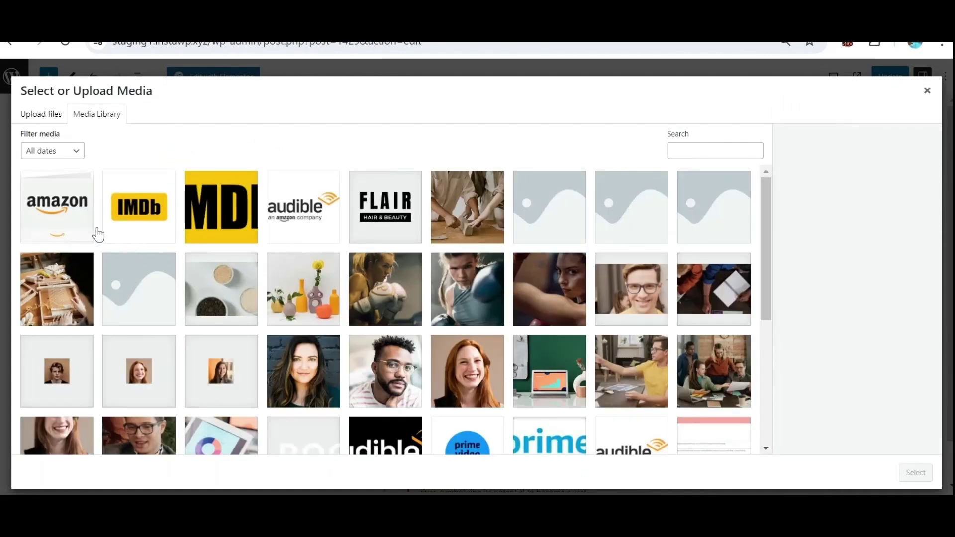
pyautogui.click(86, 226)
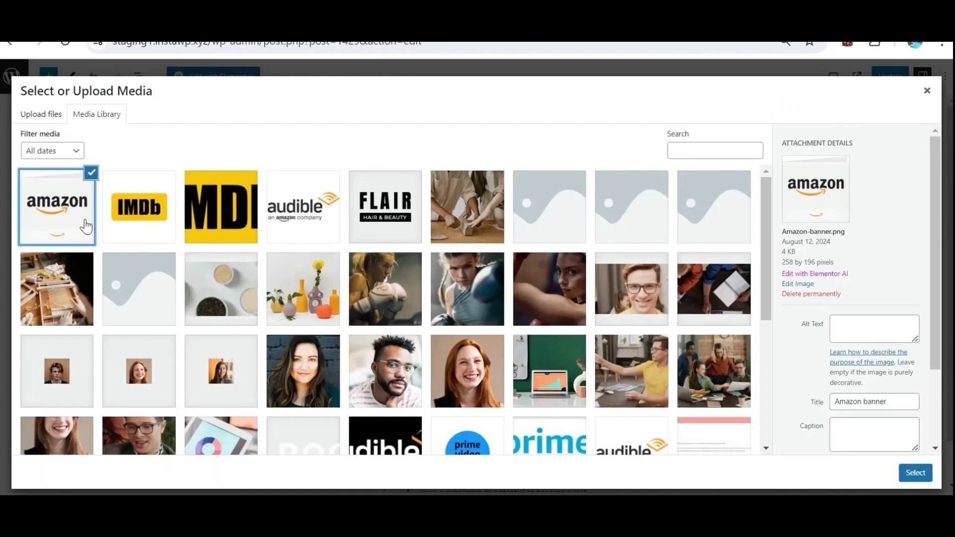
pyautogui.click(916, 472)
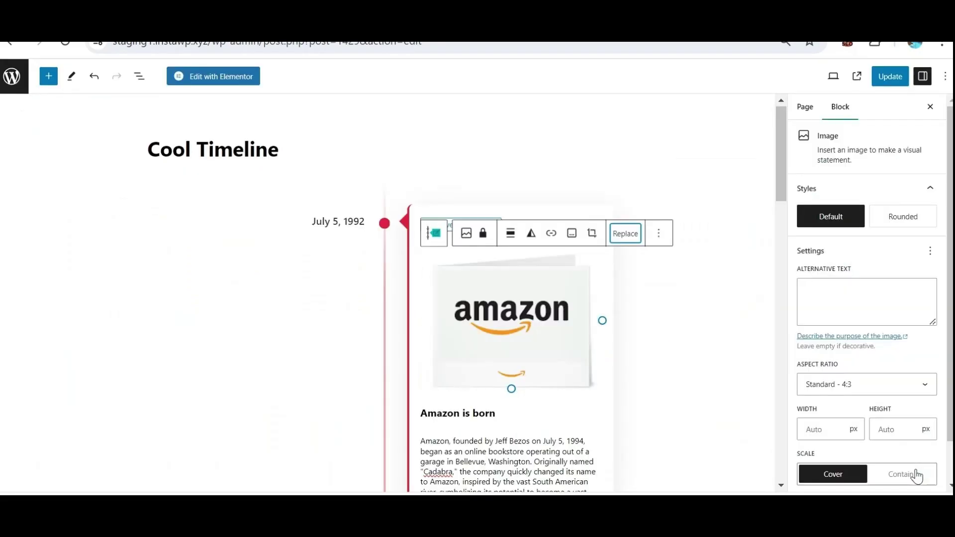
pyautogui.scroll(-3, 668, 403)
pyautogui.scroll(3, 668, 403)
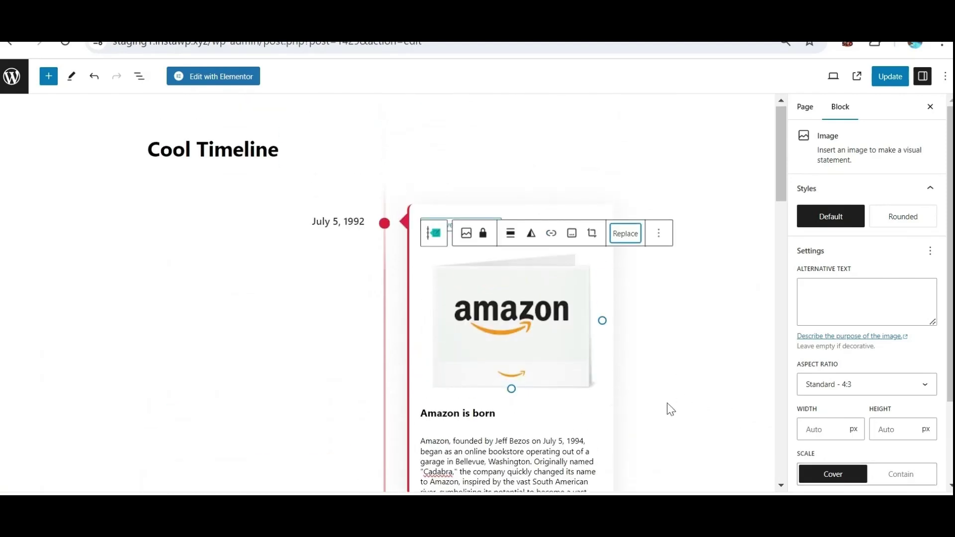
# Switch the Amazon is born story from a dot to an icon, search the icons for amazon and choose the Amazon "a" logo.
pyautogui.click(388, 235)
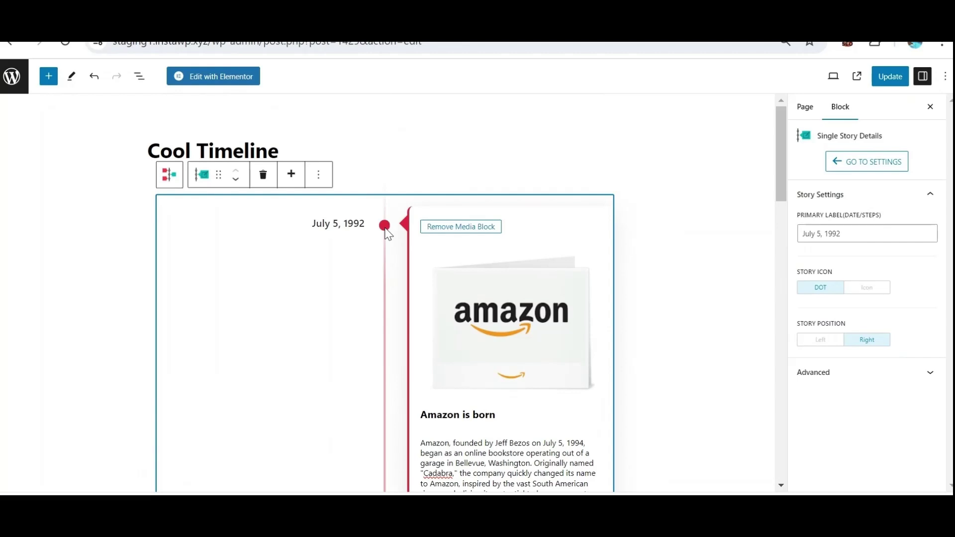
pyautogui.click(857, 288)
pyautogui.click(810, 317)
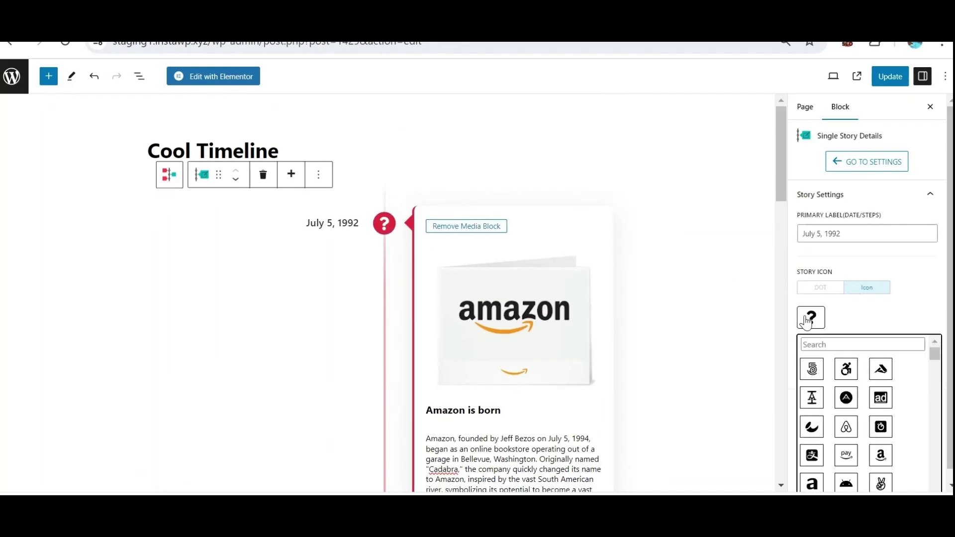
pyautogui.click(836, 343)
pyautogui.write('amazo')
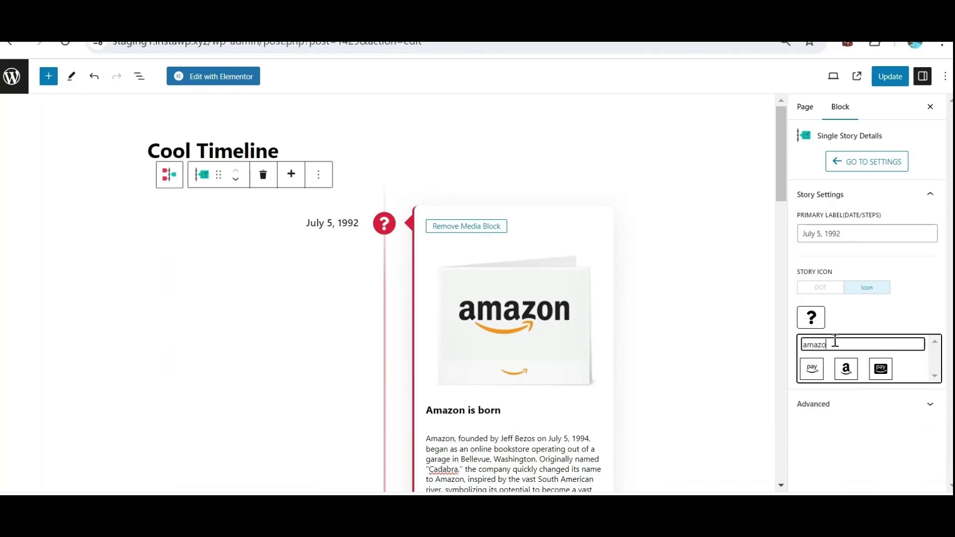
pyautogui.write('n')
pyautogui.click(846, 369)
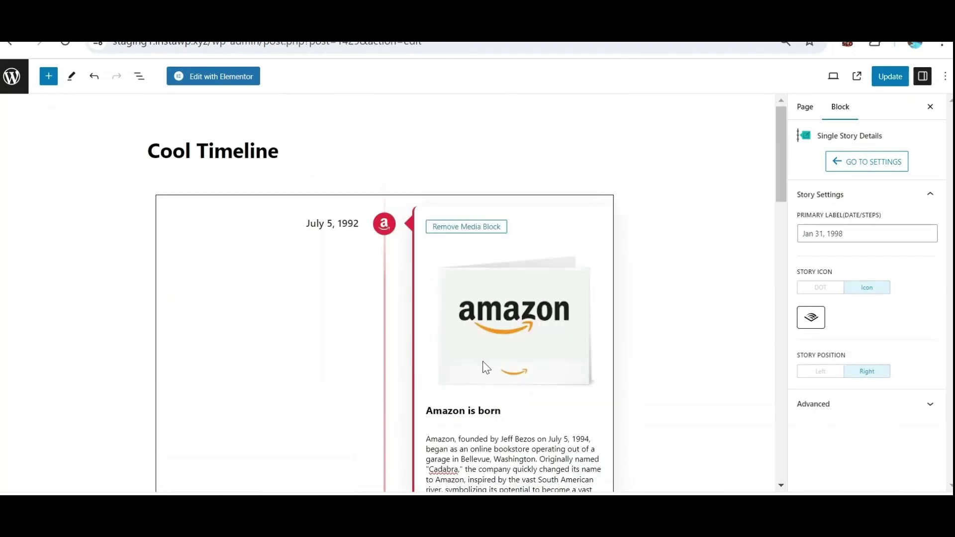
pyautogui.scroll(-20, 483, 363)
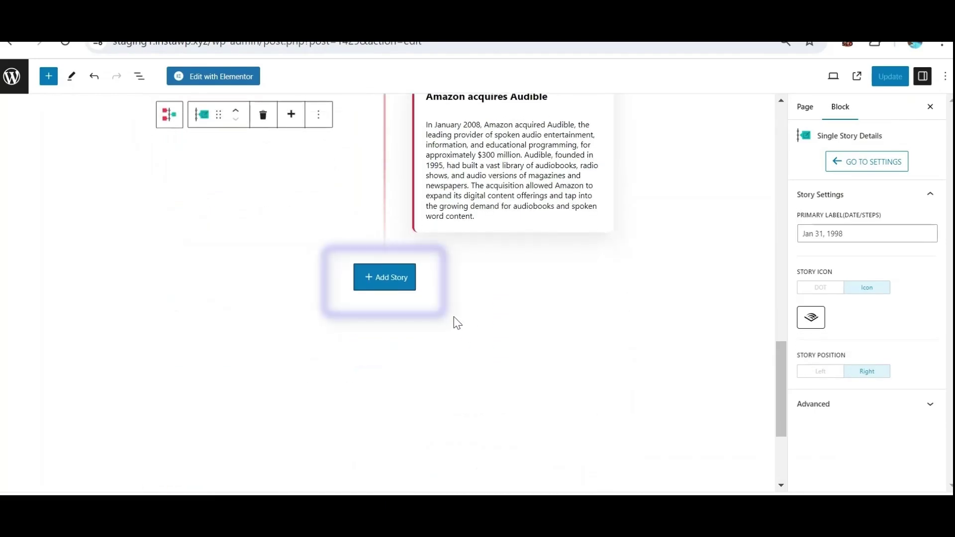
# Add a new blank story at the end of the timeline, below Amazon acquires Audible, and open its description for editing.
pyautogui.click(399, 287)
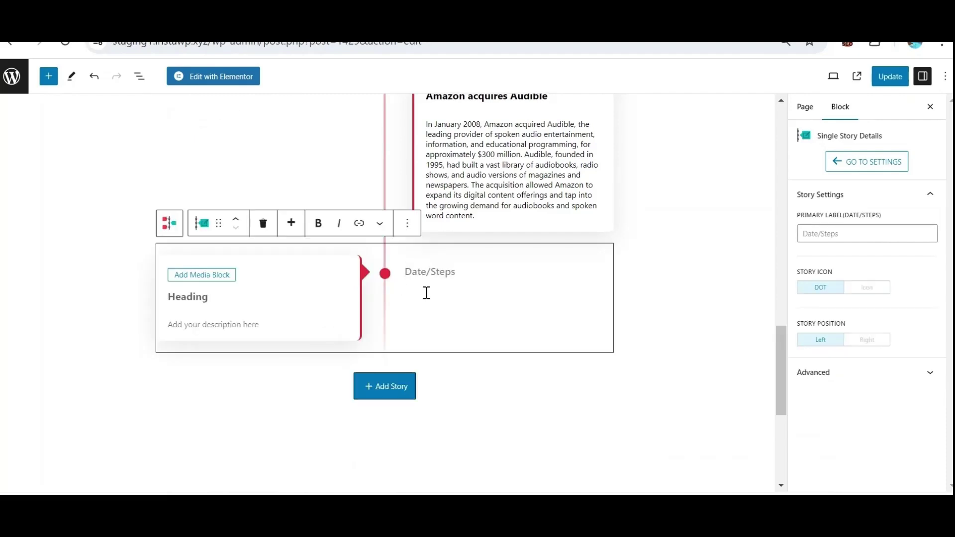
pyautogui.click(192, 298)
pyautogui.click(219, 324)
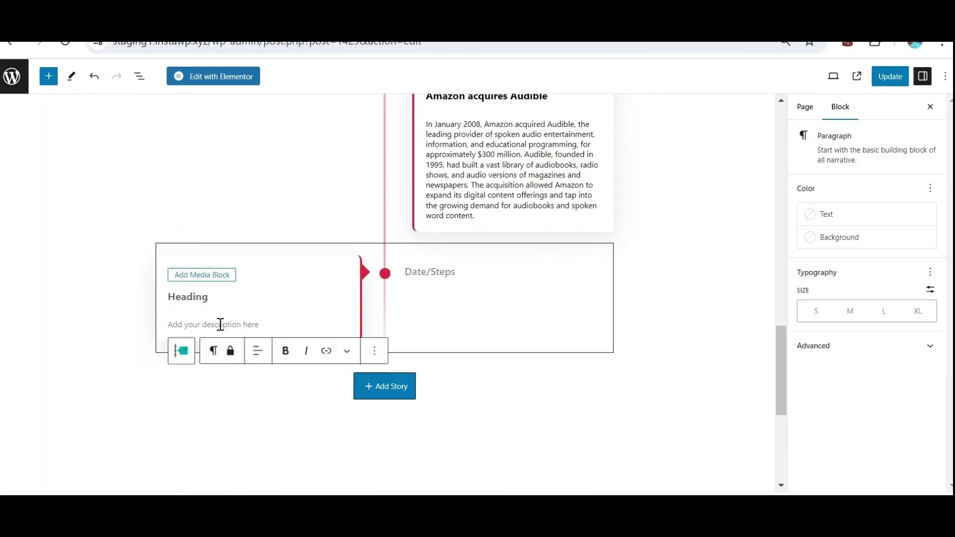
# Insert a blank story directly after the Amazon Prime debuts story and open its heading for editing.
pyautogui.scroll(2, 221, 326)
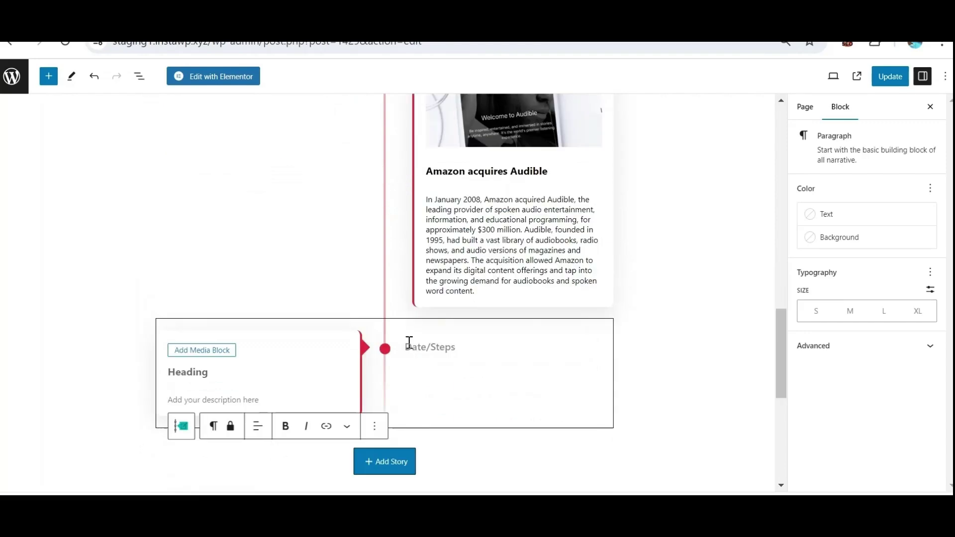
pyautogui.scroll(8, 409, 342)
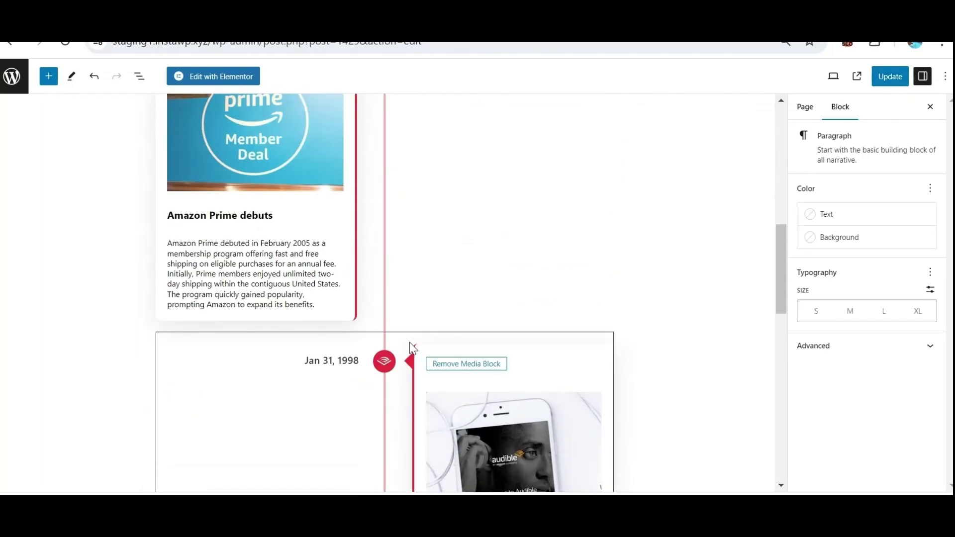
pyautogui.scroll(3, 410, 343)
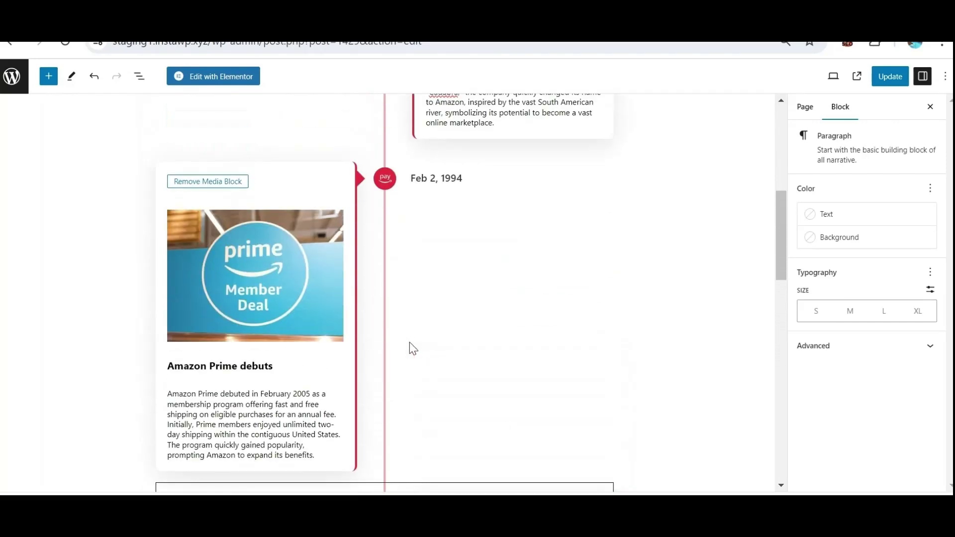
pyautogui.click(305, 225)
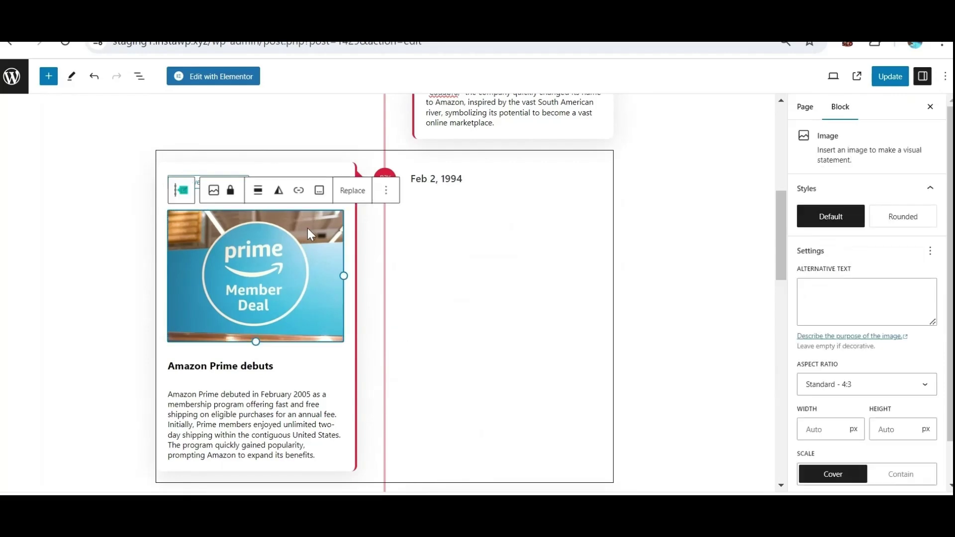
pyautogui.click(441, 243)
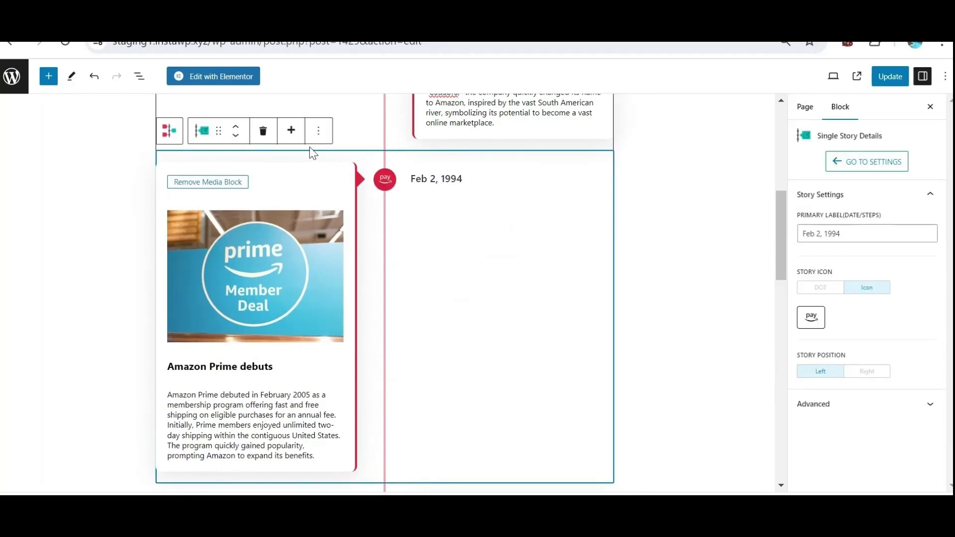
pyautogui.click(291, 131)
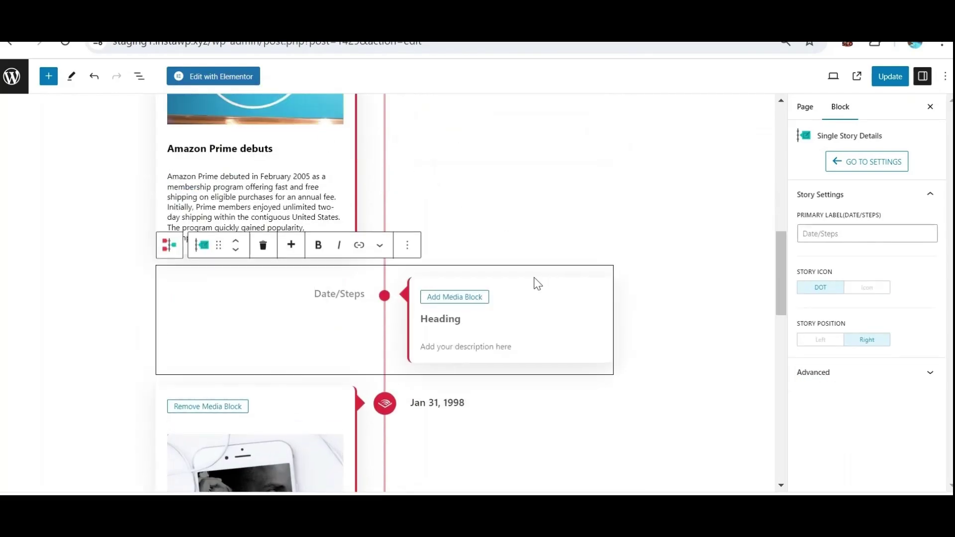
pyautogui.scroll(-2, 461, 298)
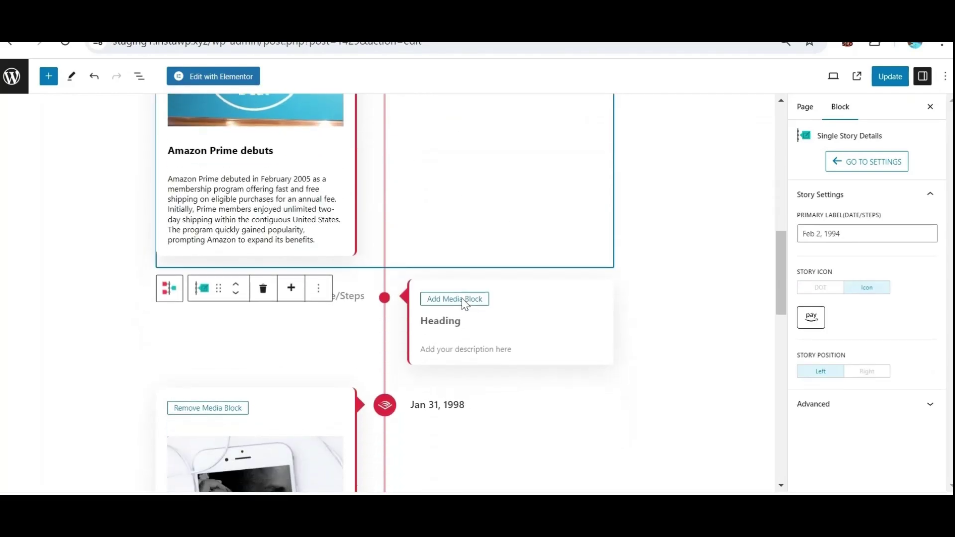
pyautogui.click(502, 312)
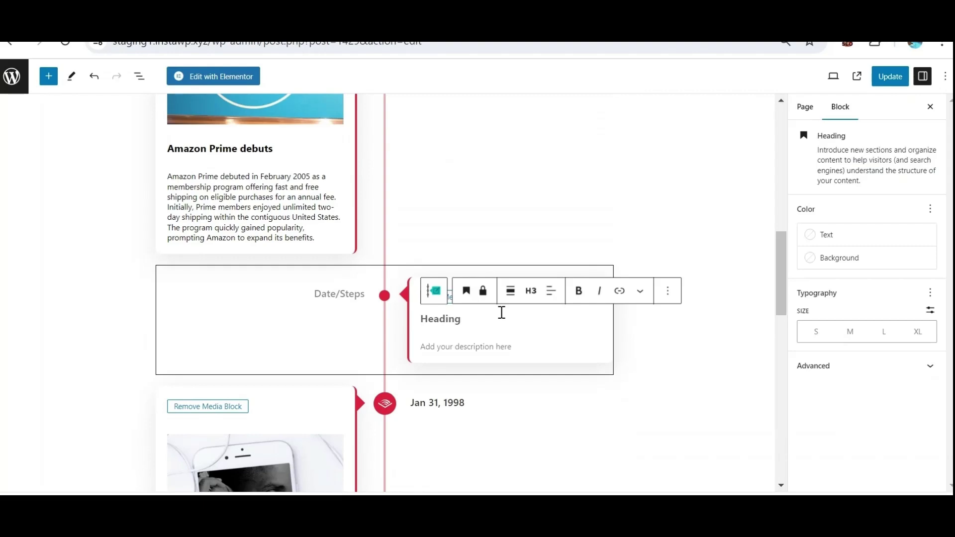
# Try the One Sided timeline design on the whole Cool Timeline Block and return it to Both Sided.
pyautogui.hotkey('ctrl', 'a')
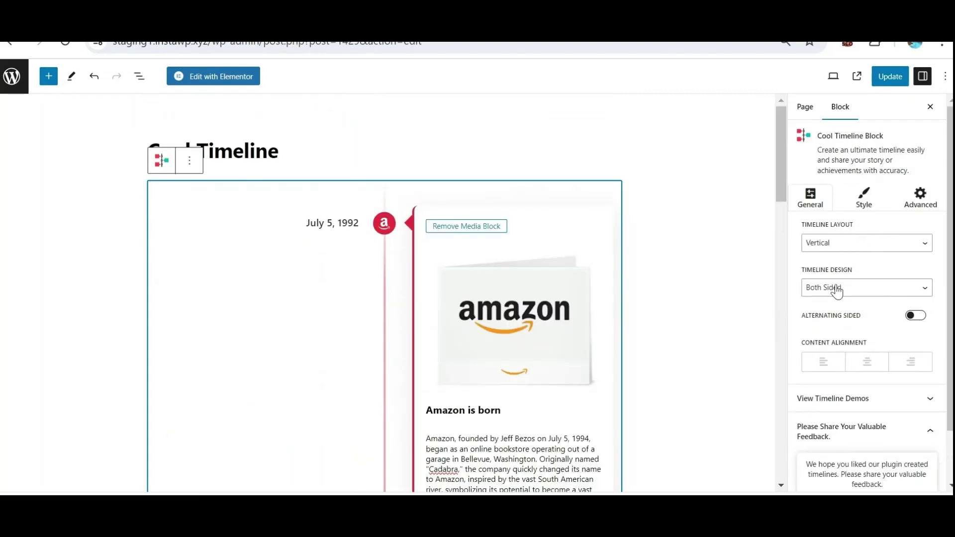
pyautogui.click(872, 293)
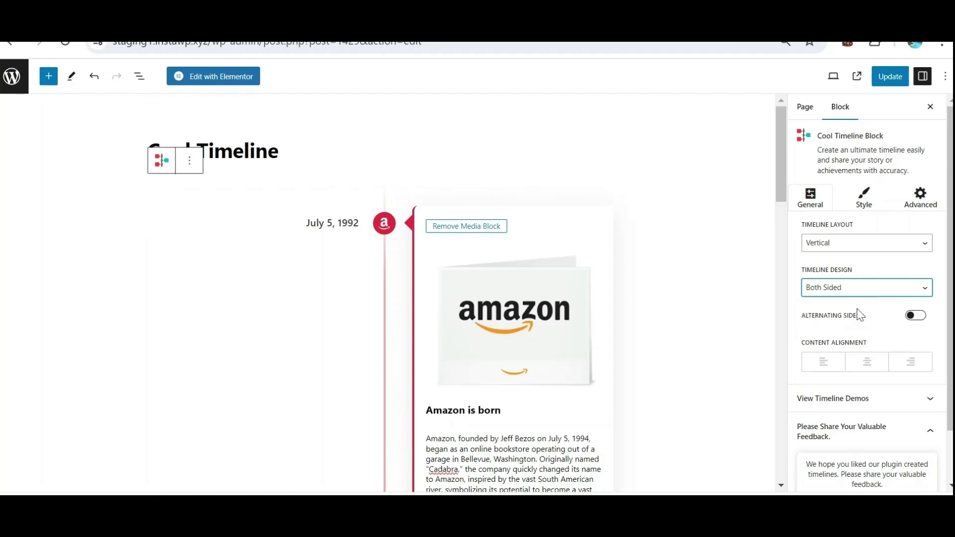
pyautogui.click(856, 316)
pyautogui.scroll(-6, 639, 347)
pyautogui.scroll(-6, 638, 347)
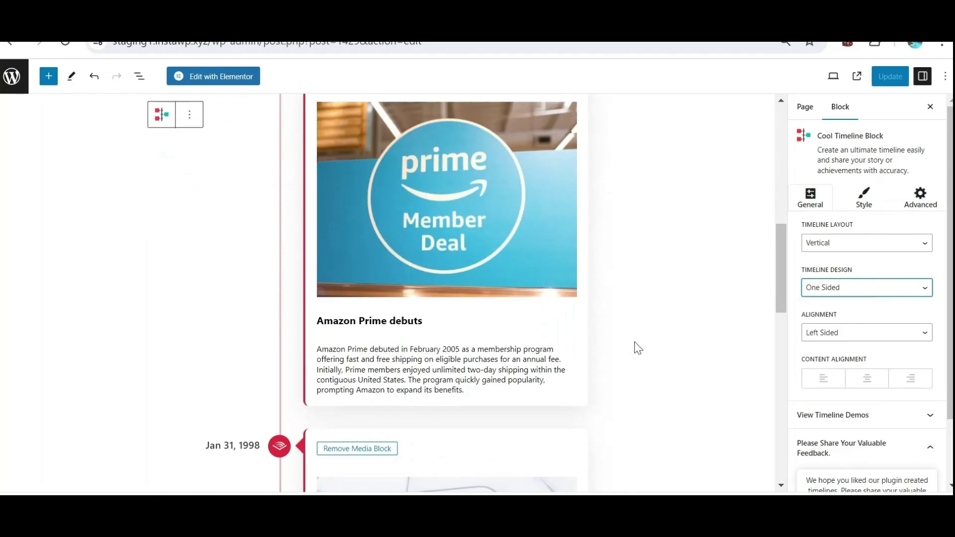
pyautogui.click(853, 296)
pyautogui.click(850, 305)
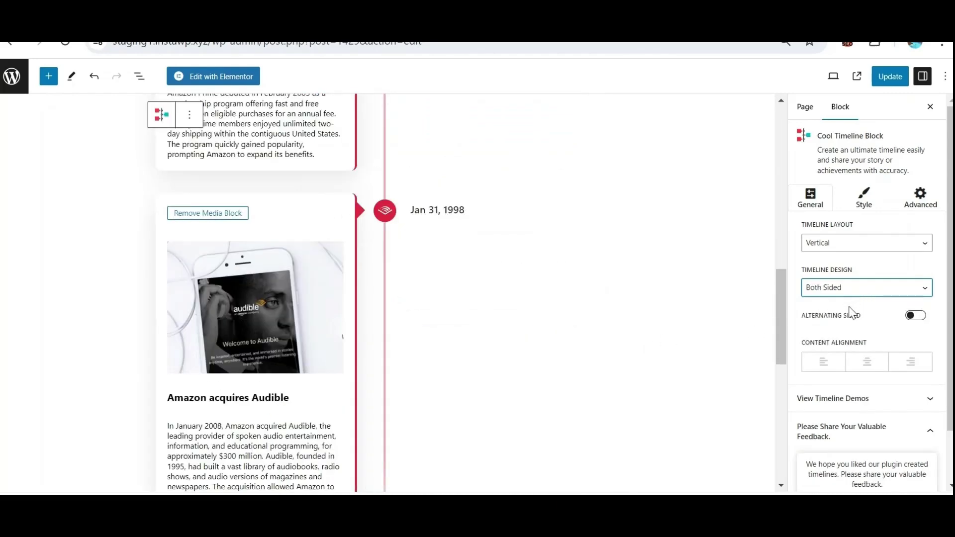
# Try the center and right content alignments for the timeline and settle on left alignment.
pyautogui.click(823, 366)
pyautogui.click(858, 368)
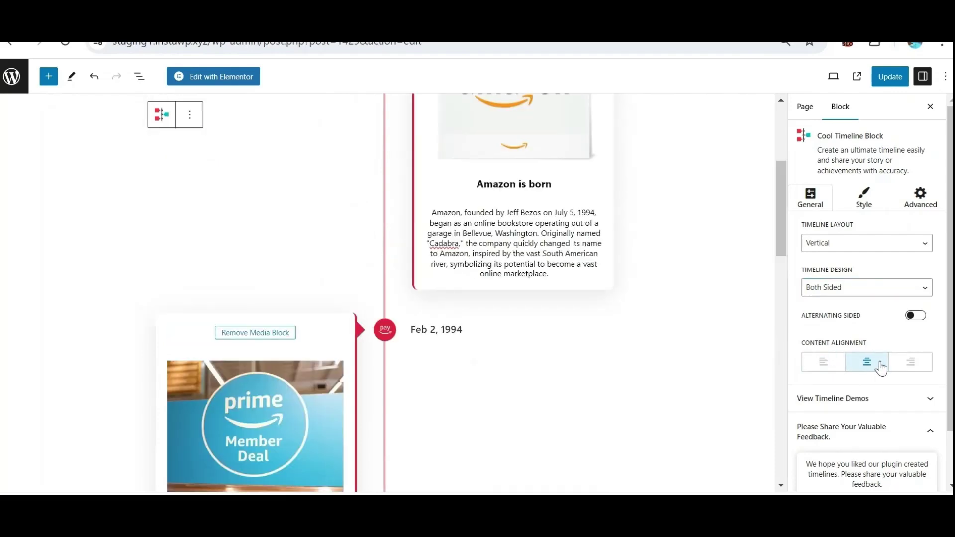
pyautogui.click(915, 366)
pyautogui.click(826, 366)
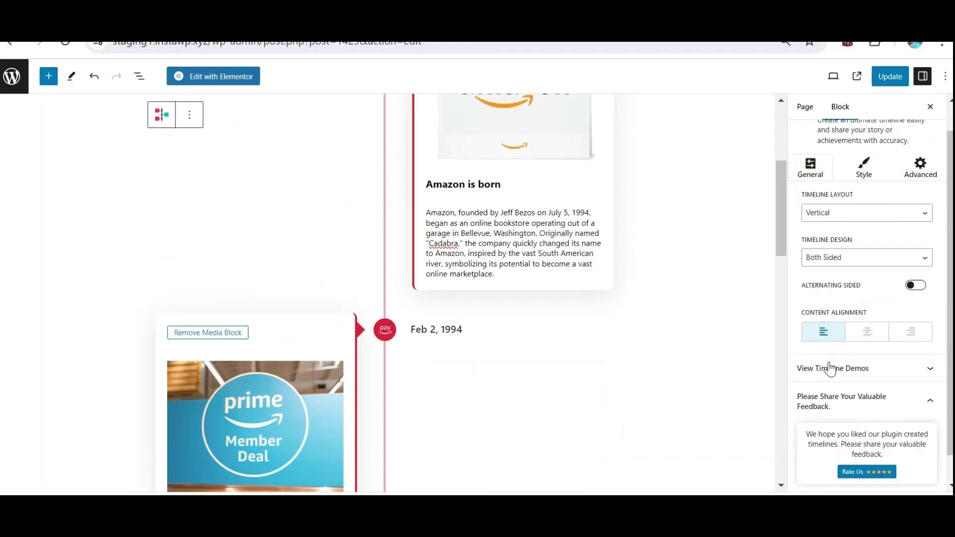
pyautogui.click(861, 204)
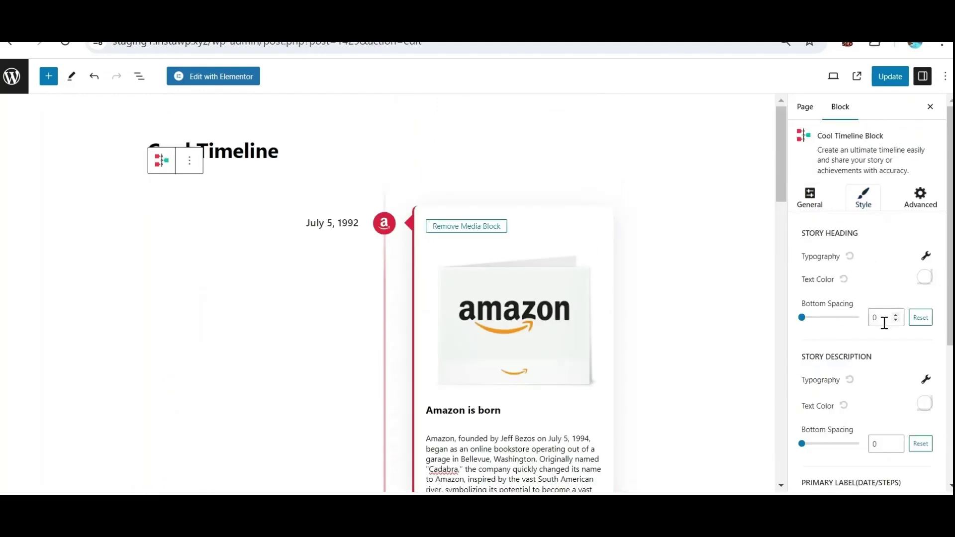
pyautogui.scroll(-3, 883, 324)
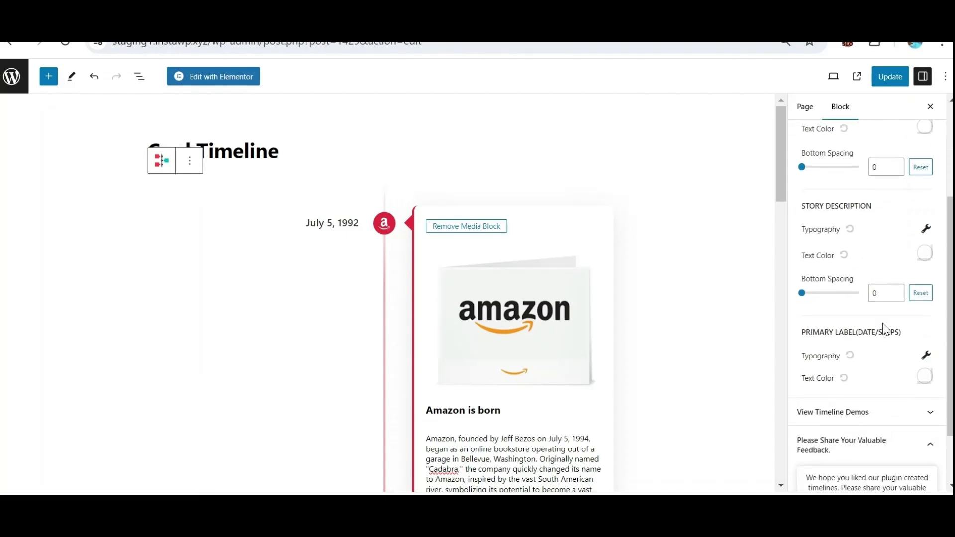
pyautogui.scroll(3, 884, 329)
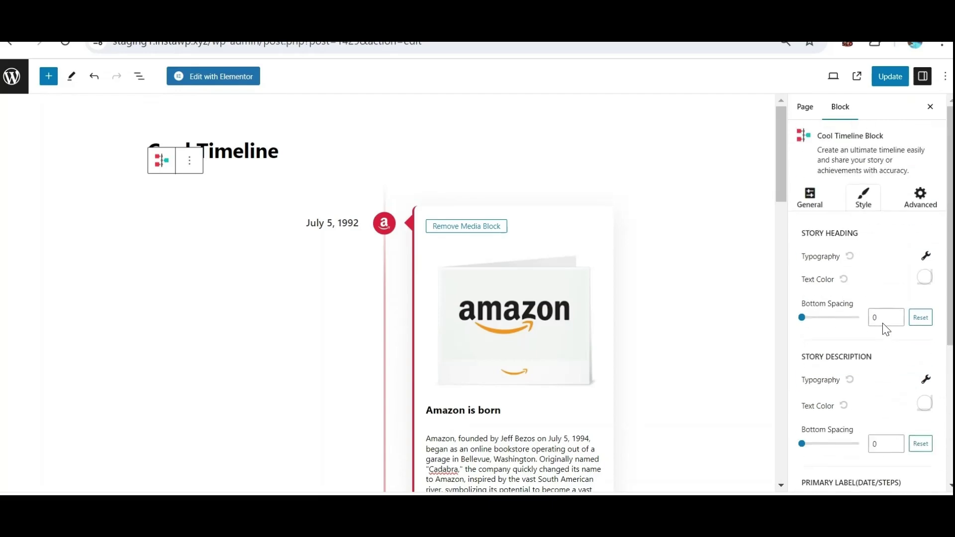
# Set the timeline's line color to a medium blue in the block's advanced settings.
pyautogui.click(919, 196)
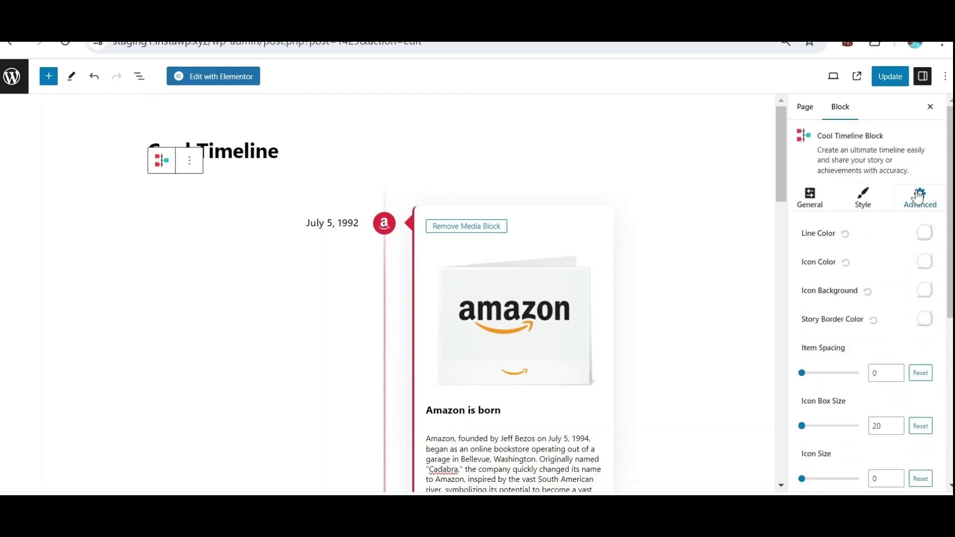
pyautogui.click(925, 232)
pyautogui.click(905, 386)
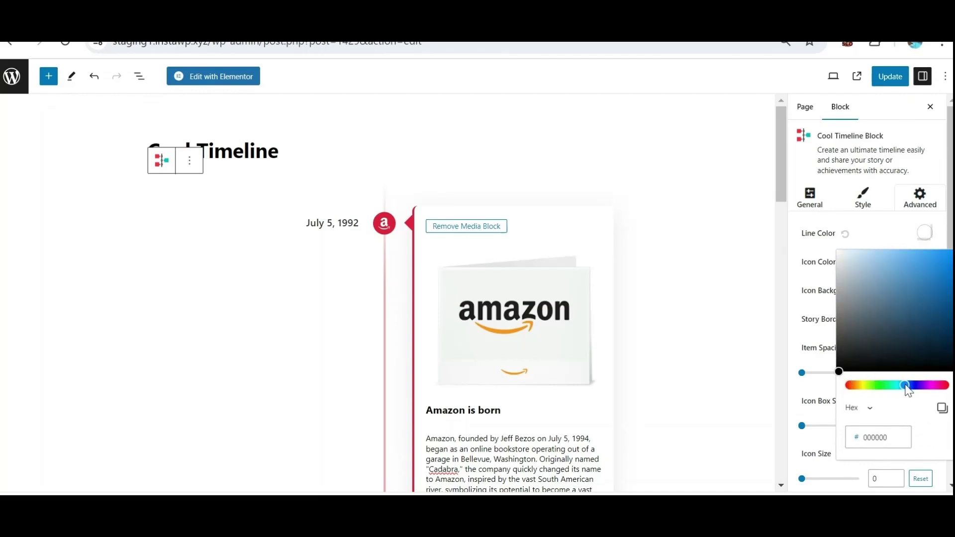
pyautogui.click(922, 279)
pyautogui.click(877, 238)
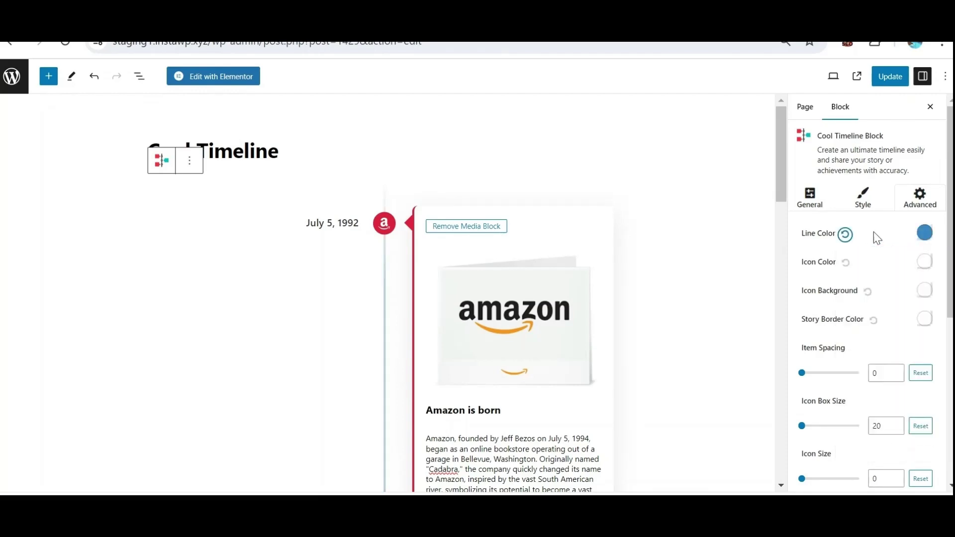
# Set the icon color of the timeline stories to white, FFFFFF.
pyautogui.click(926, 261)
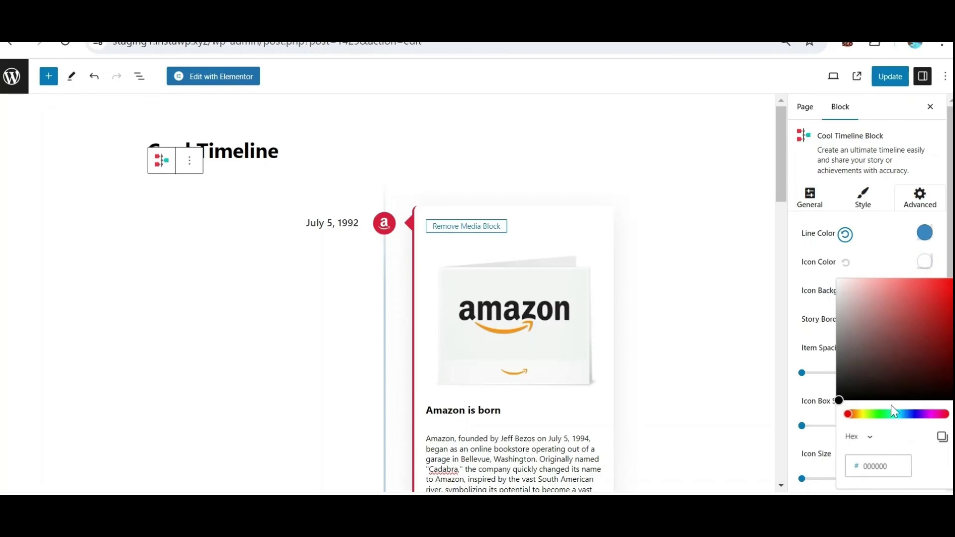
pyautogui.click(907, 415)
pyautogui.moveTo(927, 321); pyautogui.dragTo(826, 284)
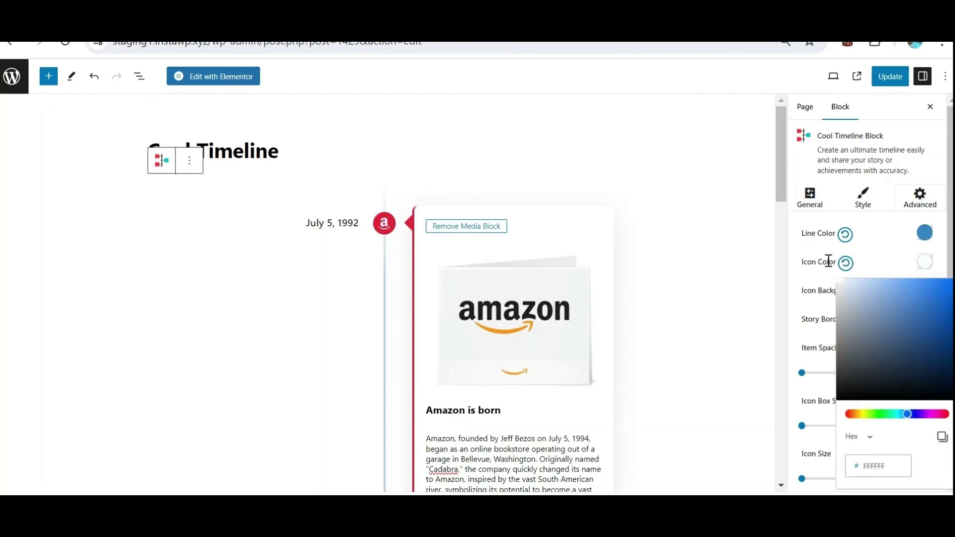
pyautogui.click(877, 264)
# Set the icon background of the timeline stories to the blue 297CB6.
pyautogui.click(924, 291)
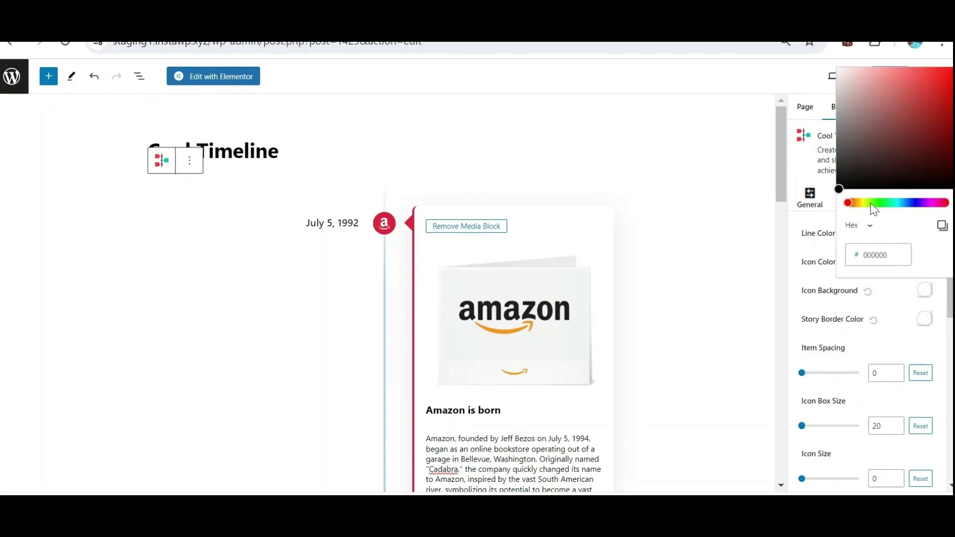
pyautogui.click(904, 203)
pyautogui.click(906, 92)
pyautogui.click(919, 79)
pyautogui.click(930, 102)
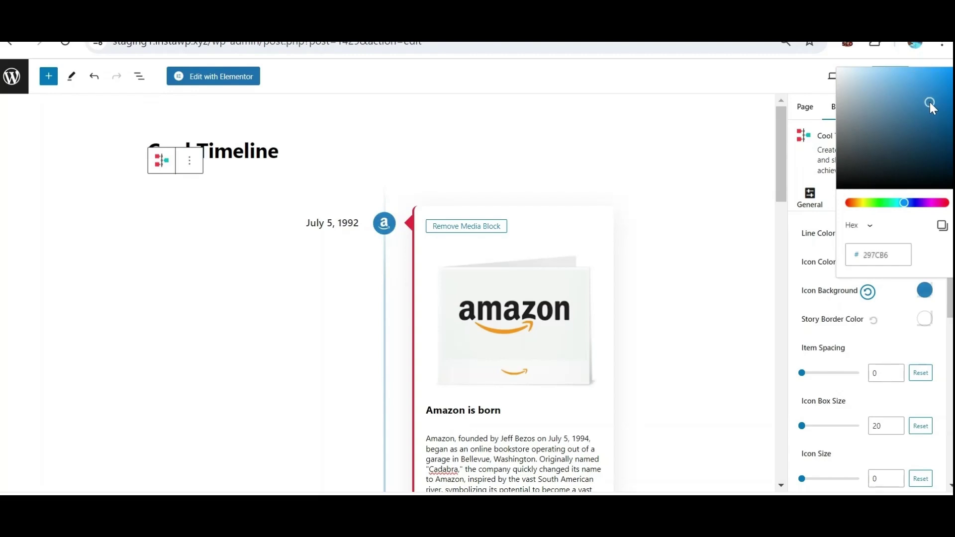
# Set the story border color to a medium blue close to the line and icon background colors.
pyautogui.click(925, 319)
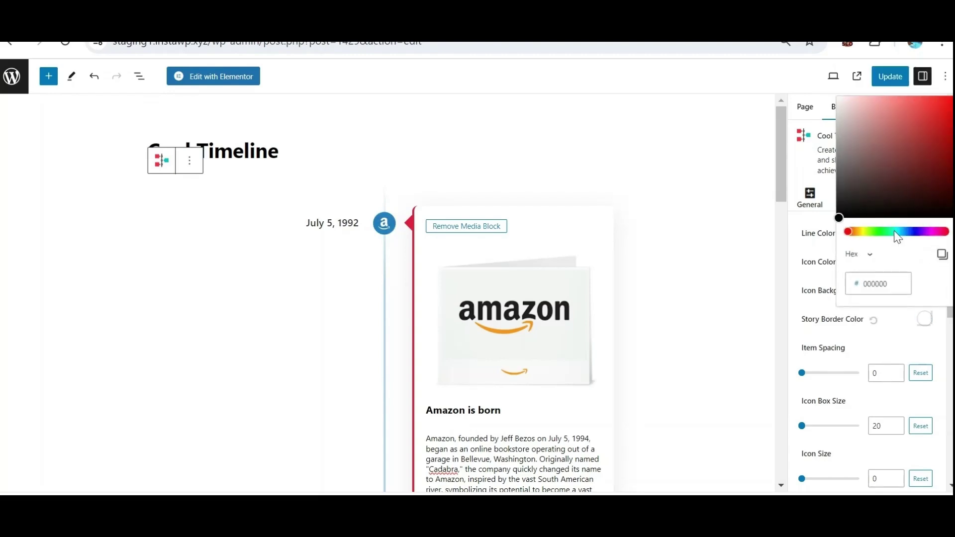
pyautogui.click(900, 232)
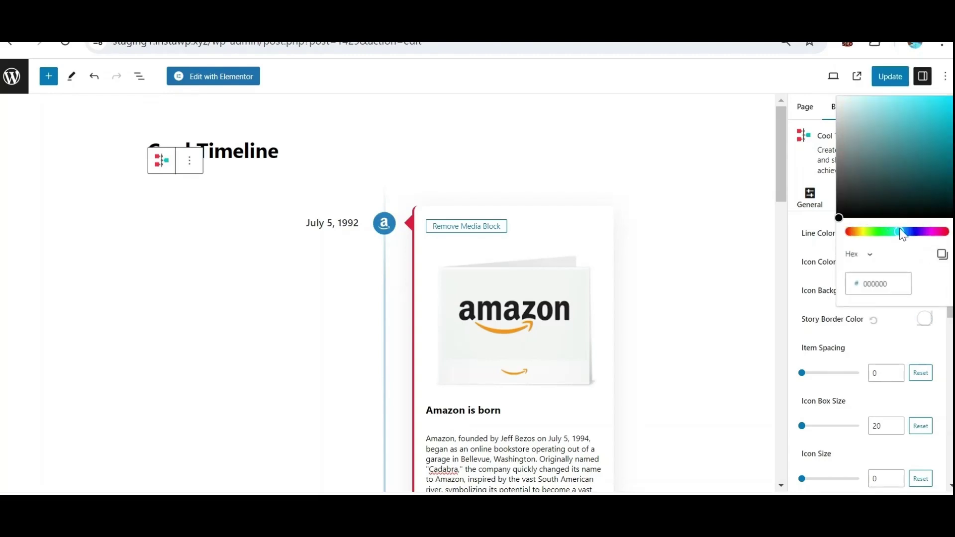
pyautogui.click(909, 232)
pyautogui.click(918, 116)
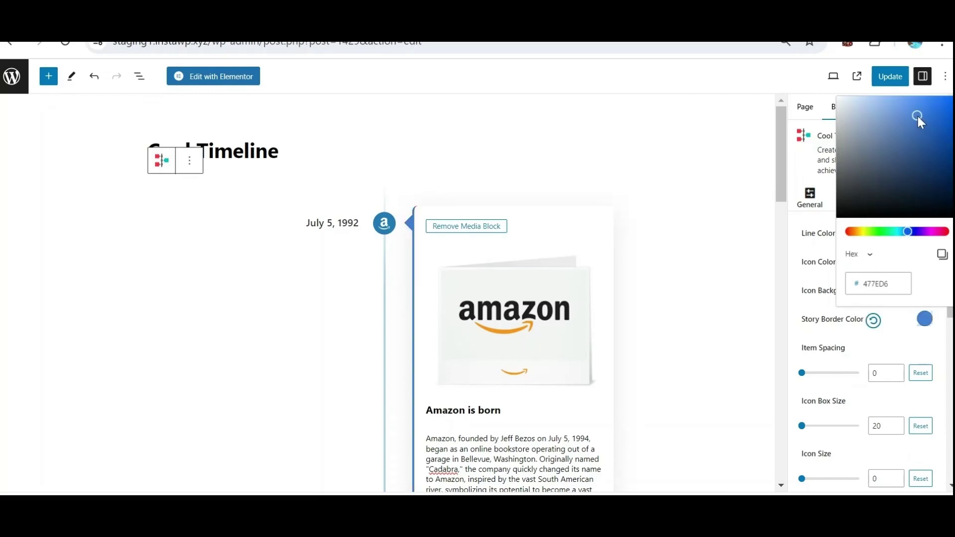
pyautogui.click(926, 114)
pyautogui.click(891, 335)
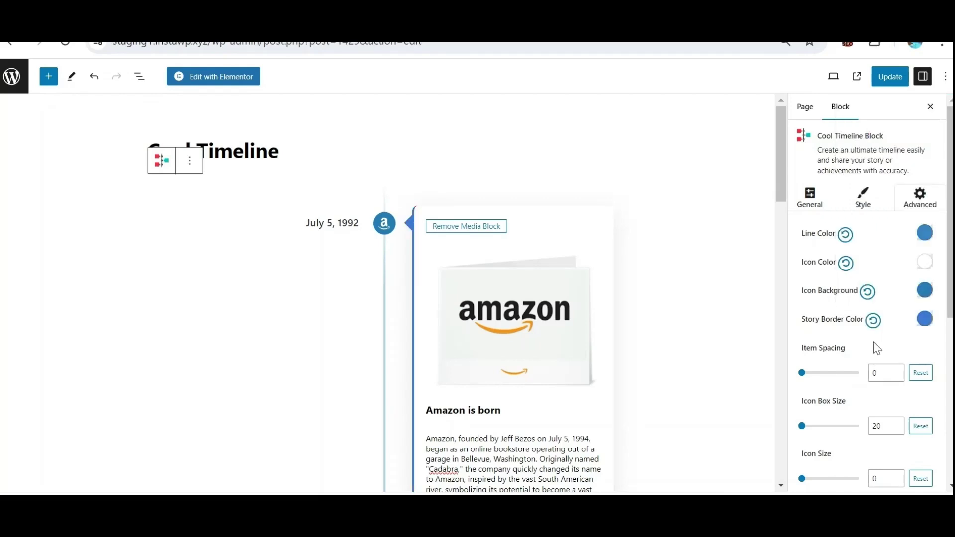
# Set the timeline's item spacing to 47, the icon box size to 56 and the icon size to 41.
pyautogui.scroll(-2, 874, 342)
pyautogui.scroll(-3, 650, 319)
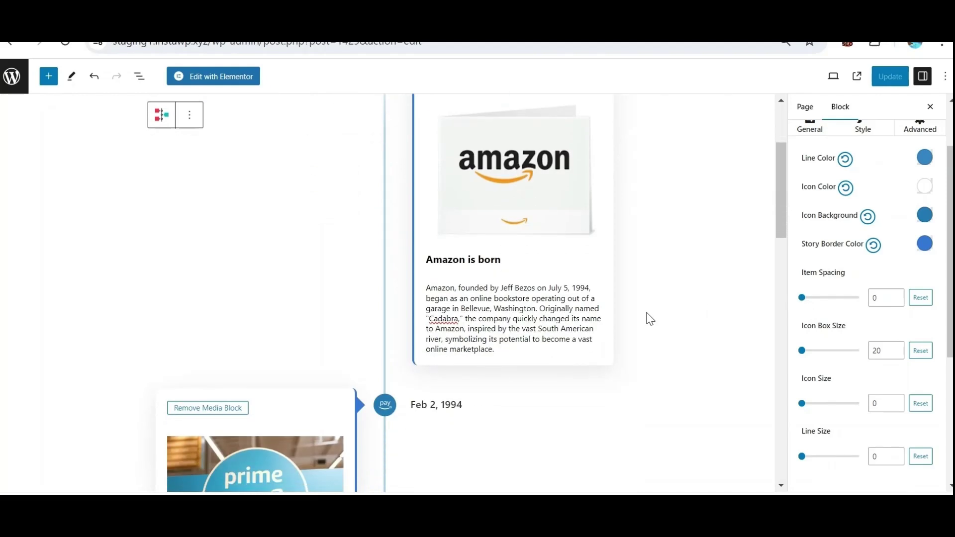
pyautogui.moveTo(802, 298)
pyautogui.moveTo(802, 298); pyautogui.dragTo(826, 253)
pyautogui.scroll(-3, 809, 298)
pyautogui.scroll(-2, 828, 282)
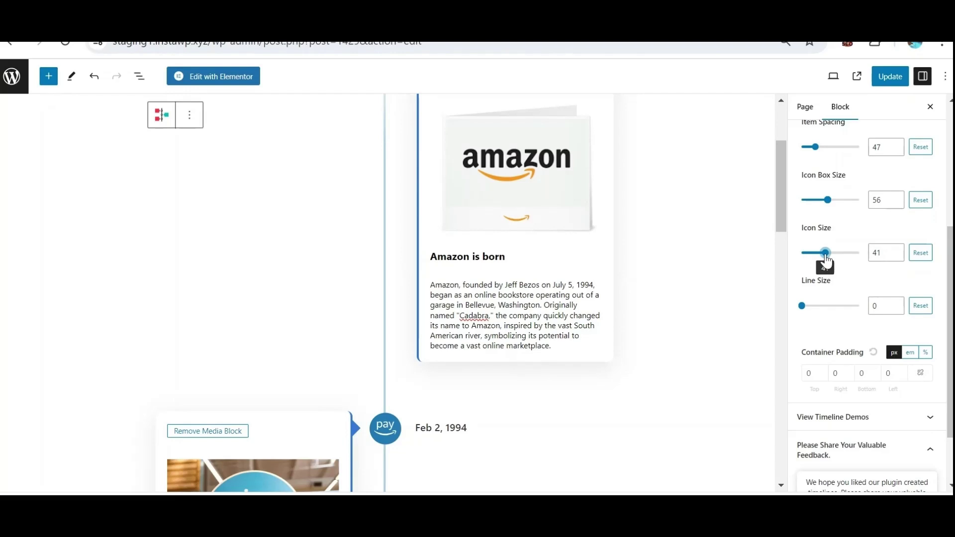
# Thicken the timeline's line by setting the line size to 6.
pyautogui.scroll(-2, 826, 269)
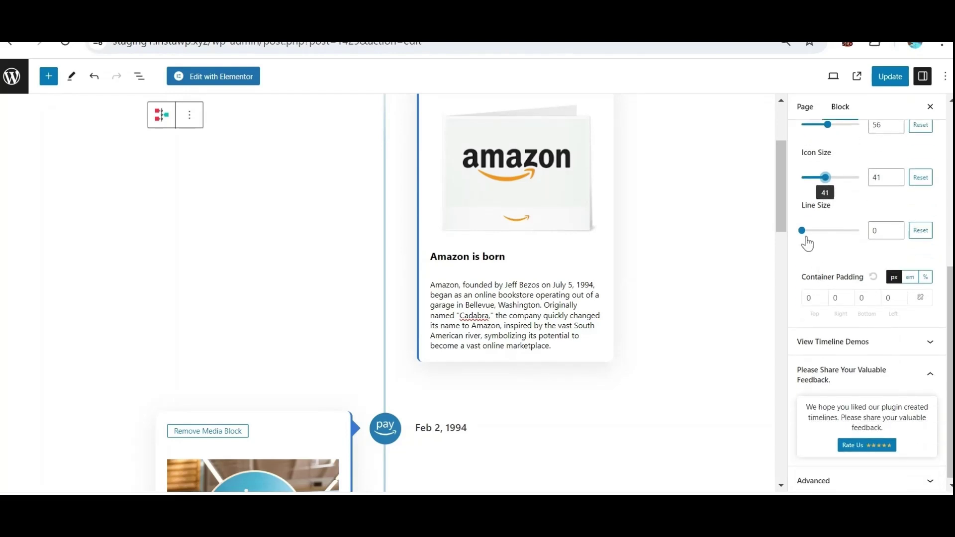
pyautogui.moveTo(802, 231); pyautogui.dragTo(836, 237)
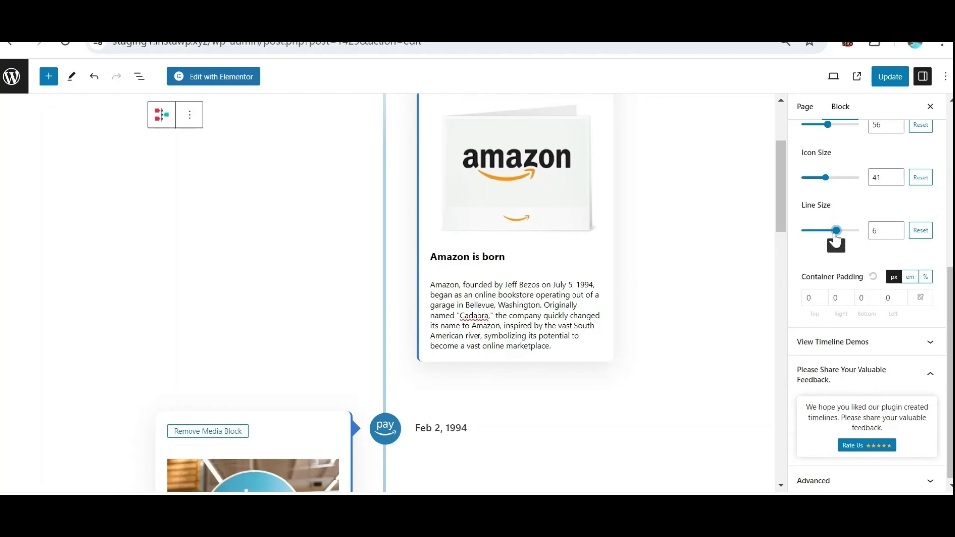
pyautogui.scroll(5, 832, 254)
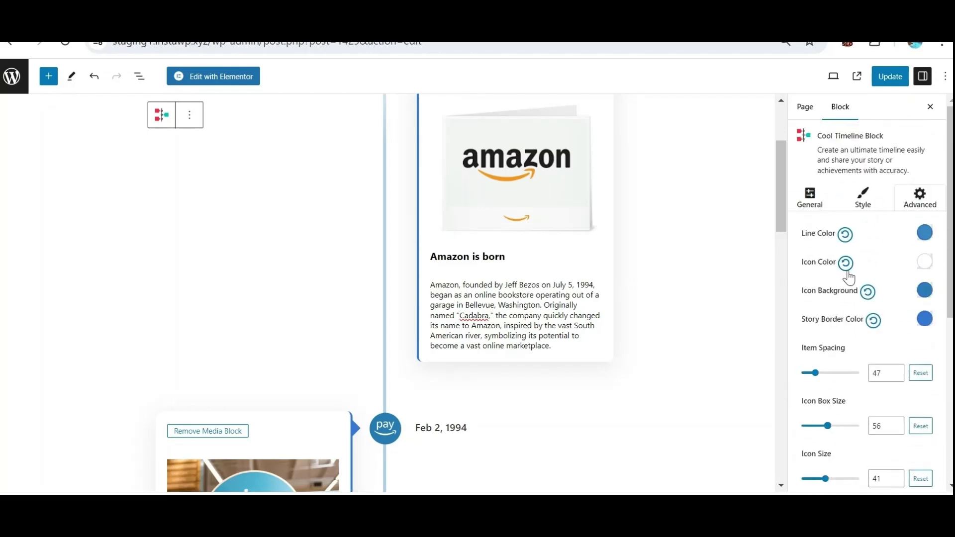
# Update the page with the restyled timeline block and review the timeline on the published page.
pyautogui.scroll(-5, 846, 274)
pyautogui.scroll(-1, 849, 274)
pyautogui.scroll(5, 843, 299)
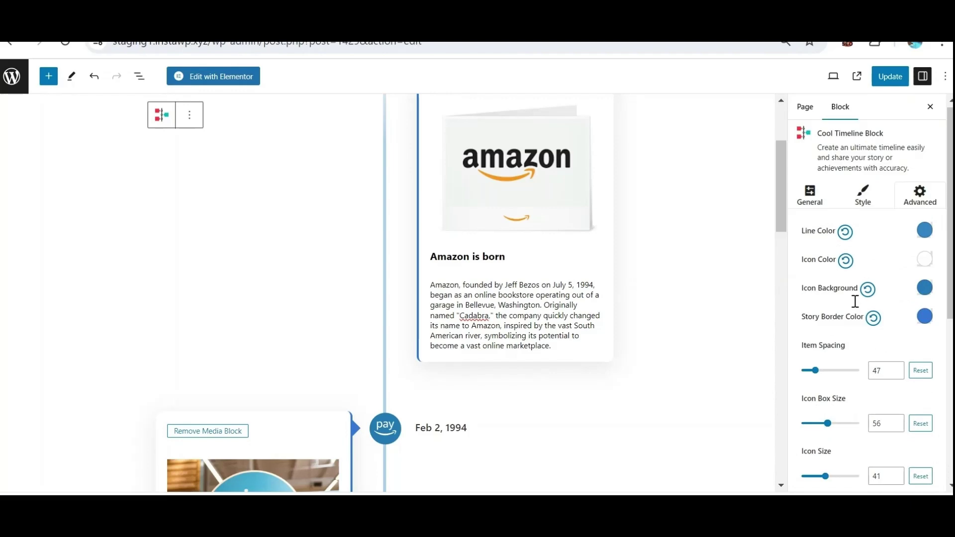
pyautogui.click(890, 77)
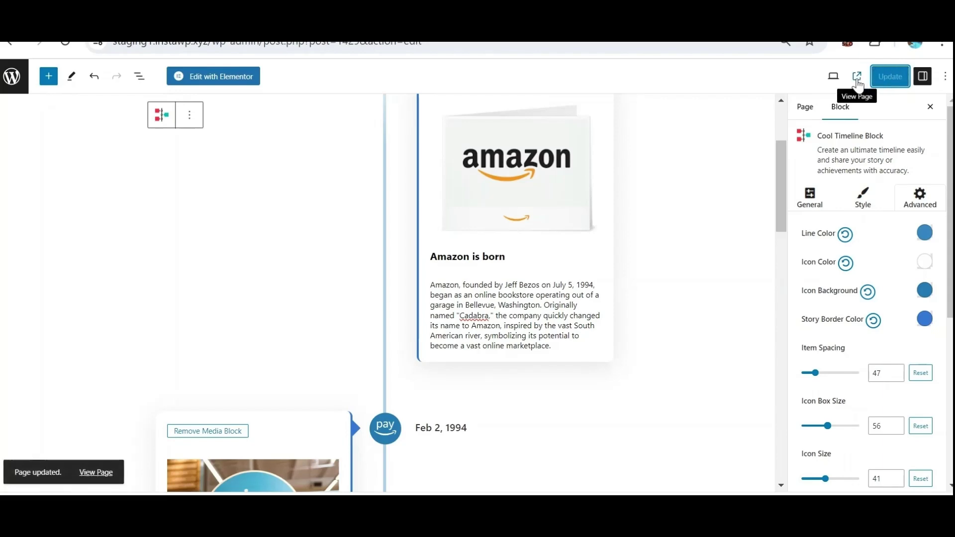
pyautogui.click(858, 77)
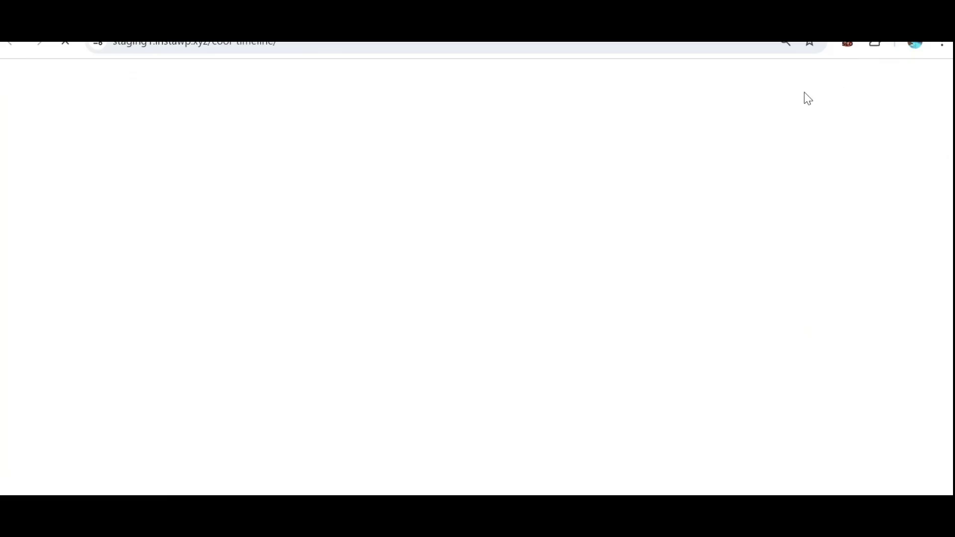
pyautogui.scroll(-10, 533, 272)
pyautogui.scroll(-2, 533, 270)
pyautogui.scroll(6, 532, 270)
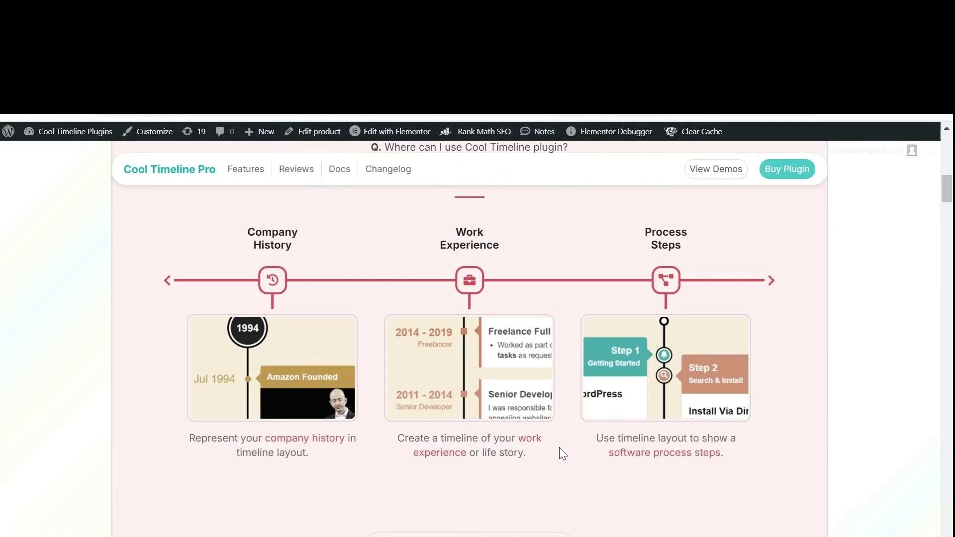
# Examine the Cool Timeline Pro page's feature sections on layouts and designs, step-by-step processes, category filters, story media and year navigation.
pyautogui.scroll(-7, 560, 447)
pyautogui.scroll(-8, 560, 448)
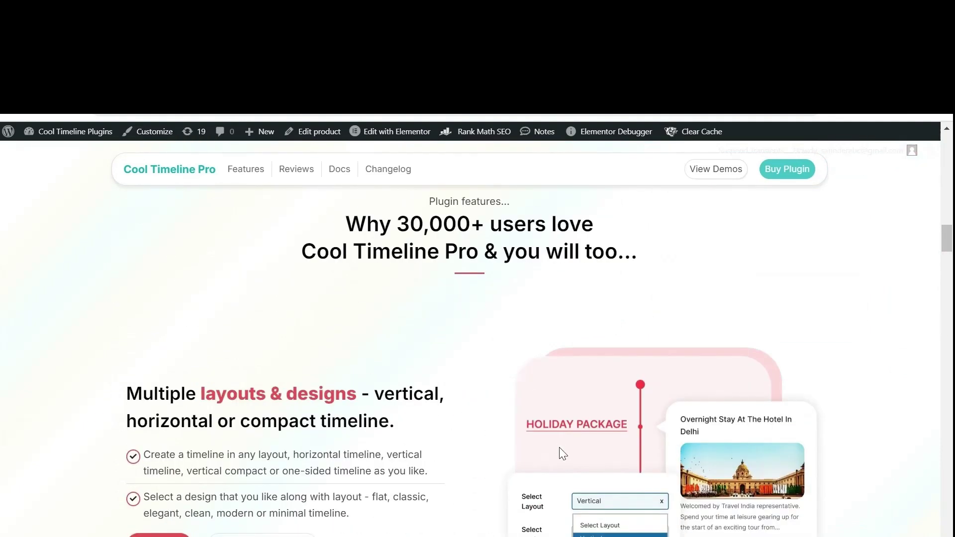
pyautogui.scroll(-6, 560, 447)
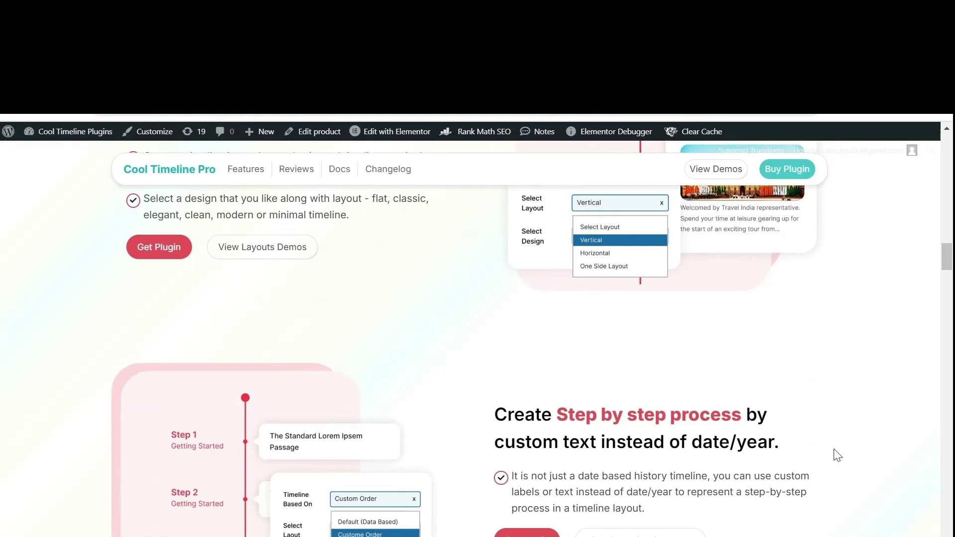
pyautogui.scroll(-5, 838, 455)
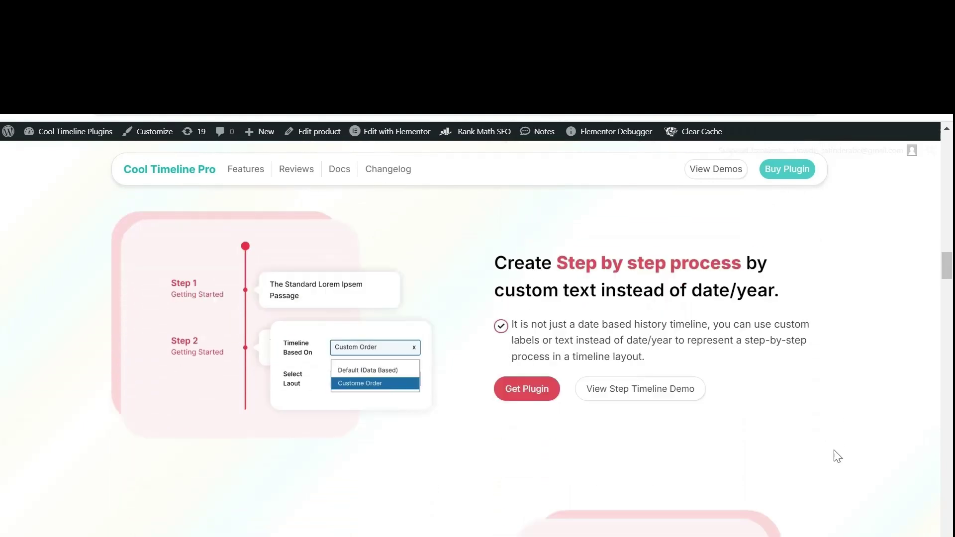
pyautogui.scroll(-3, 838, 457)
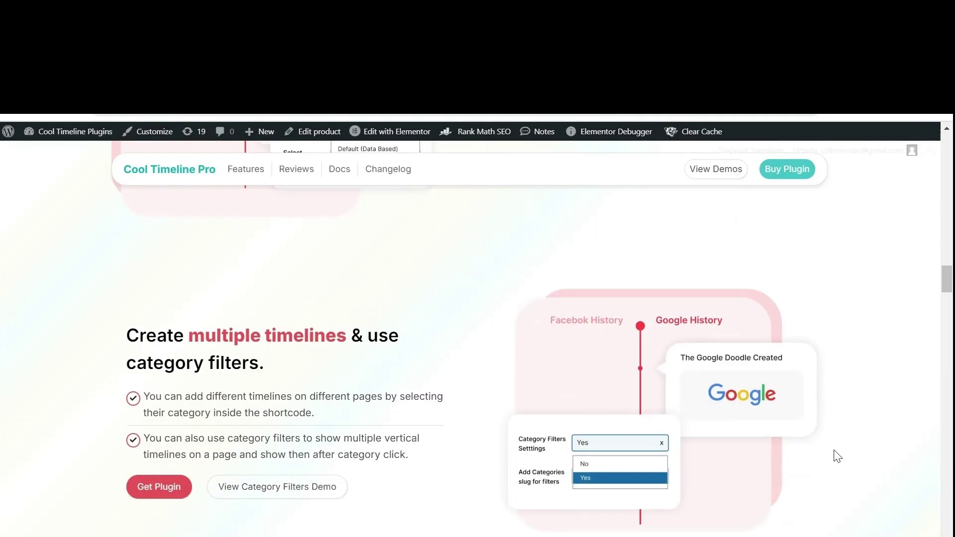
pyautogui.scroll(-2, 838, 456)
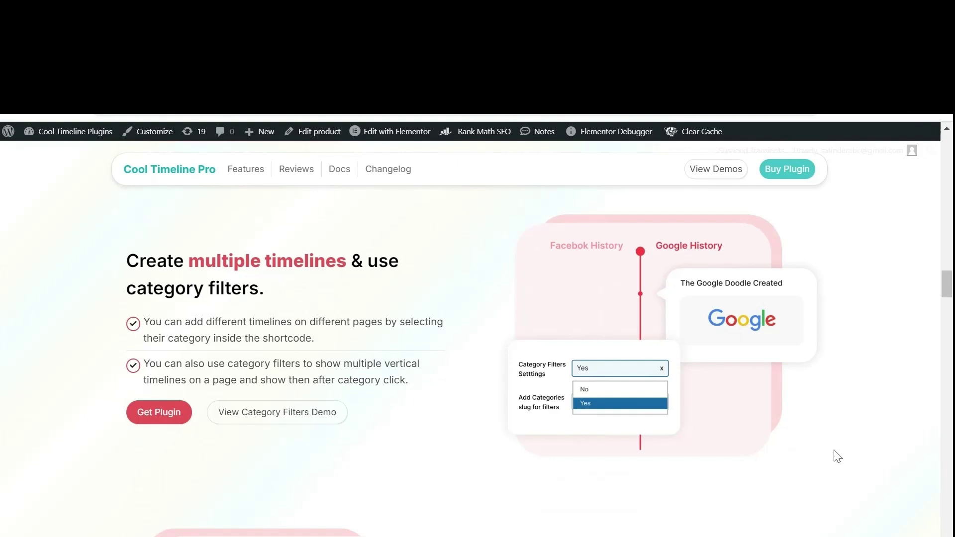
pyautogui.scroll(-3, 838, 456)
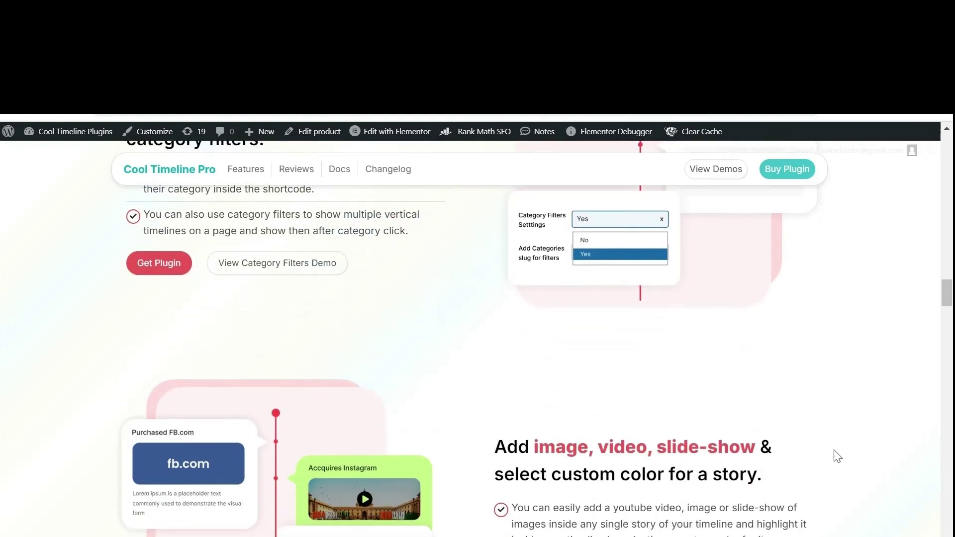
pyautogui.scroll(-2, 838, 456)
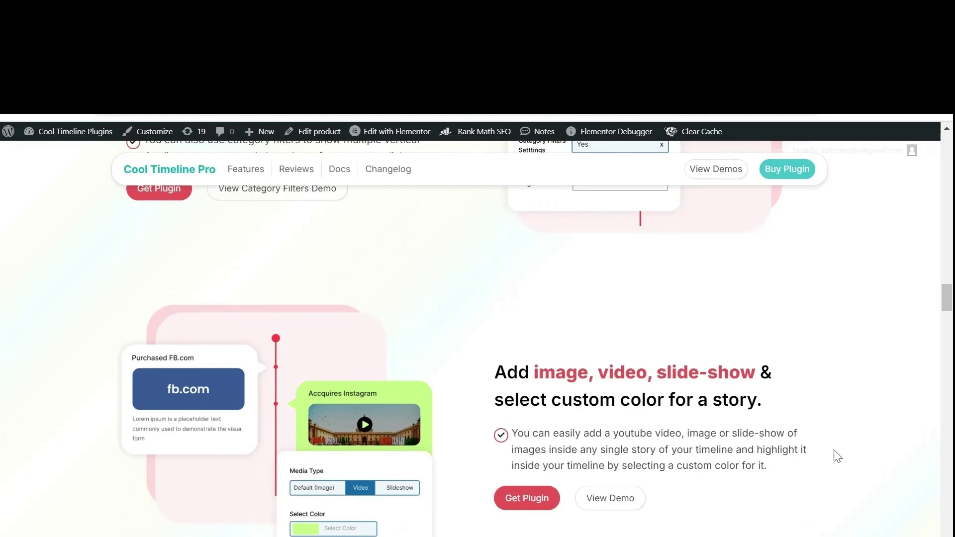
pyautogui.scroll(-9, 838, 456)
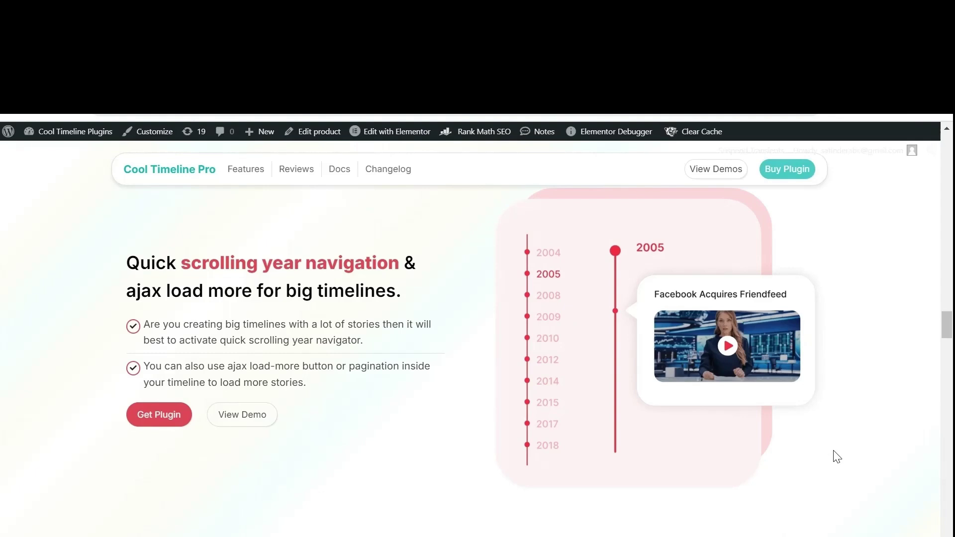
pyautogui.scroll(-3, 831, 458)
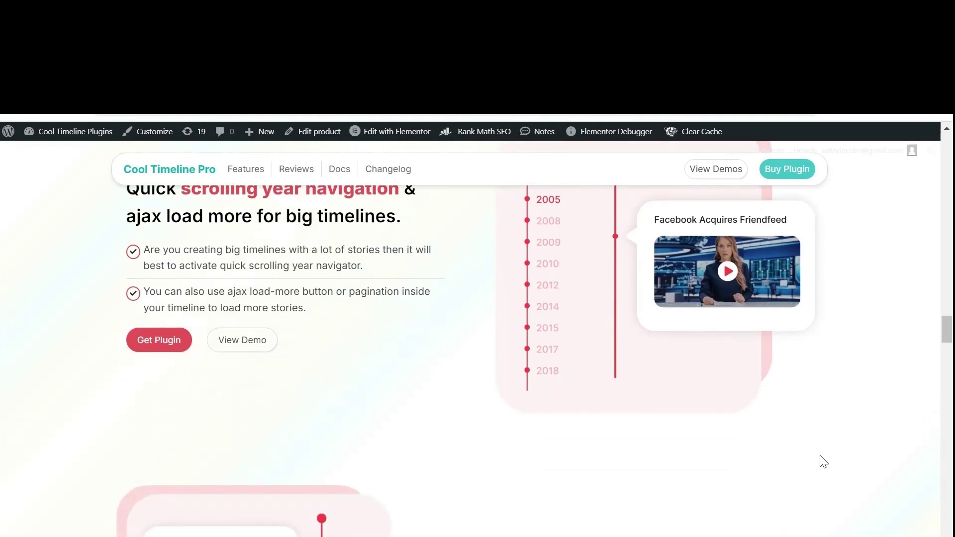
pyautogui.scroll(-2, 824, 462)
pyautogui.scroll(8, 821, 458)
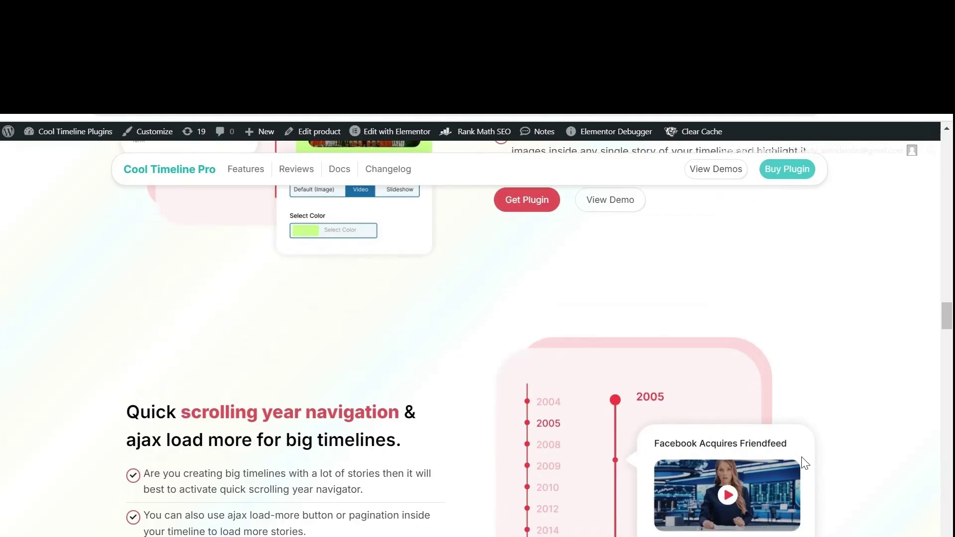
pyautogui.scroll(5, 805, 463)
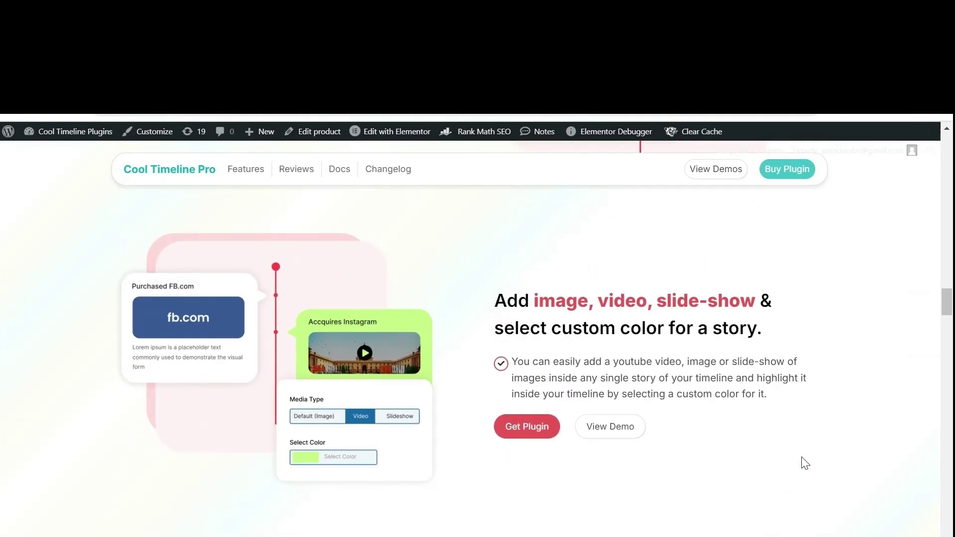
pyautogui.scroll(20, 805, 463)
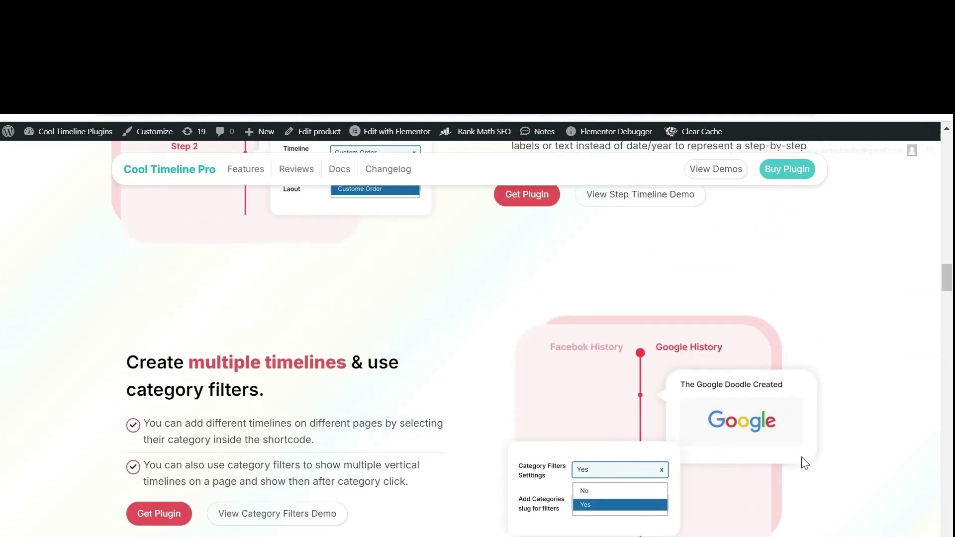
pyautogui.scroll(10, 805, 463)
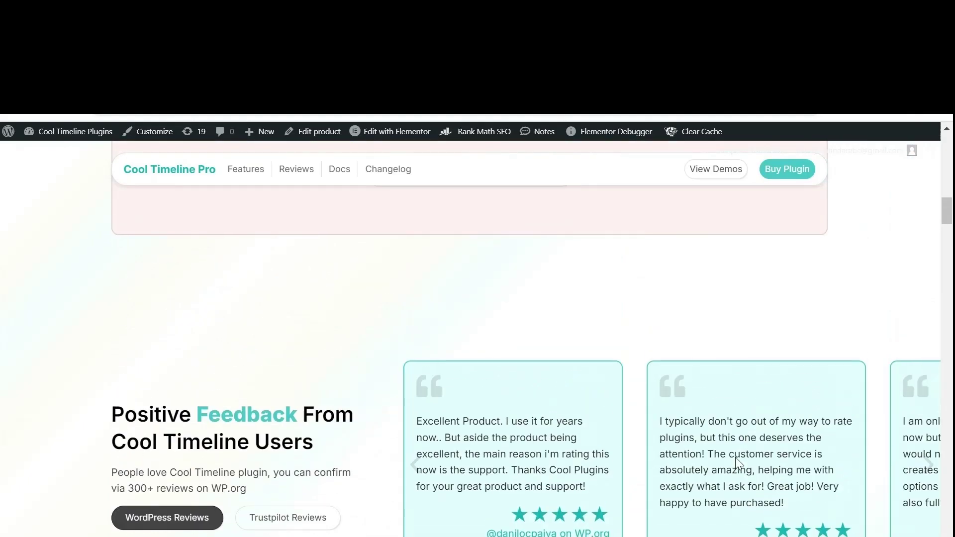